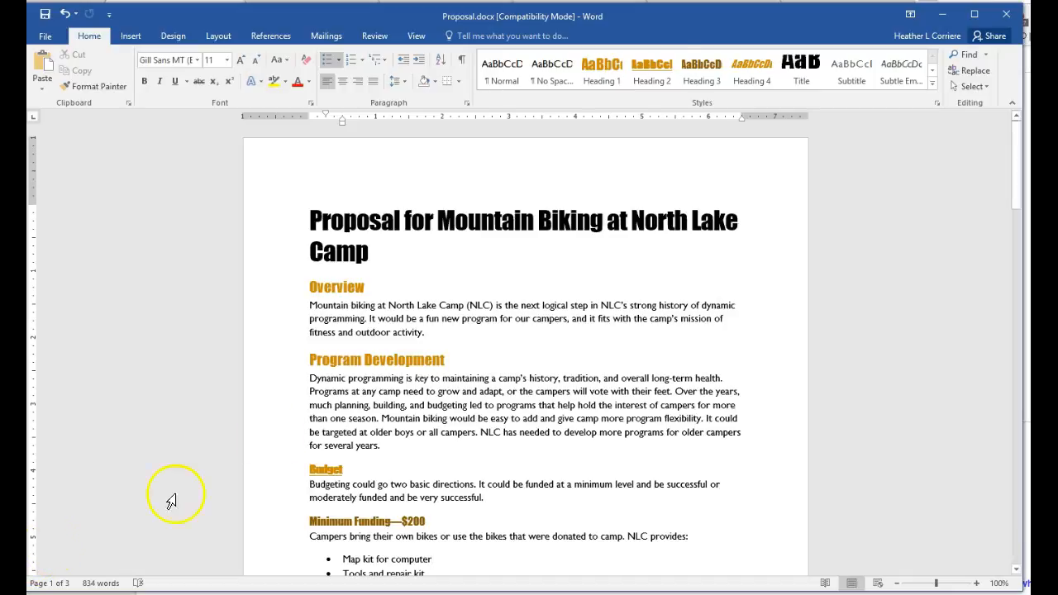
Hide the ruler and show it again, and display the Navigation pane beside the document
{"action": "left_click", "coordinate": [409, 35]}
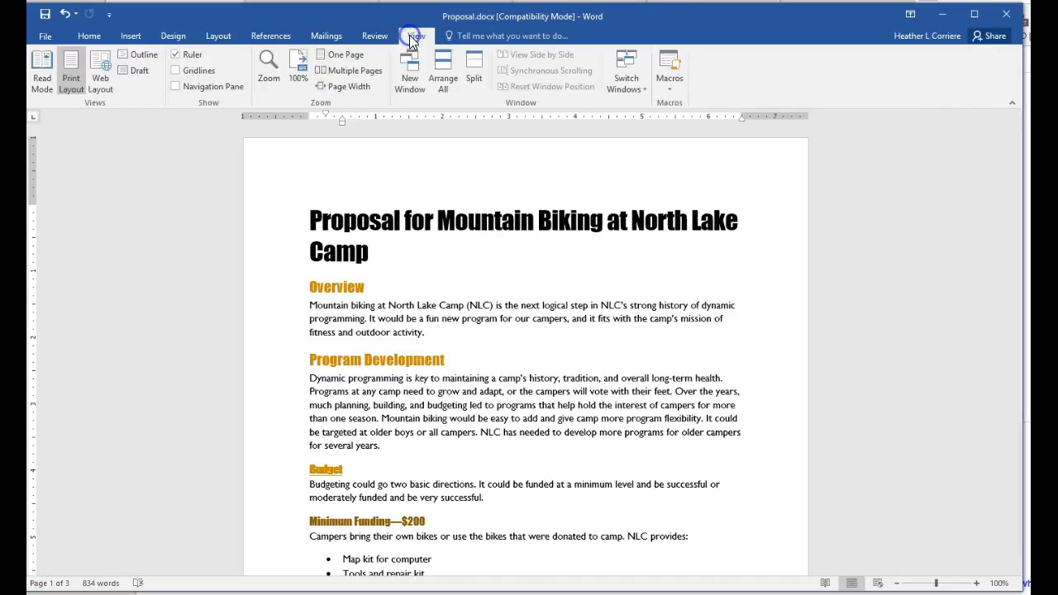
{"action": "left_click", "coordinate": [176, 55]}
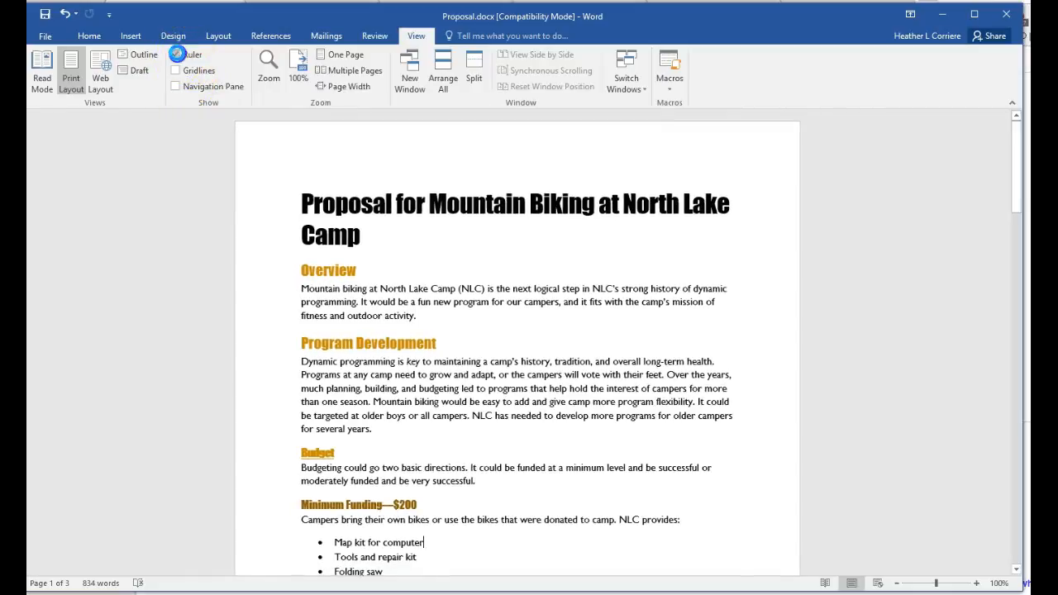
{"action": "left_click", "coordinate": [177, 55]}
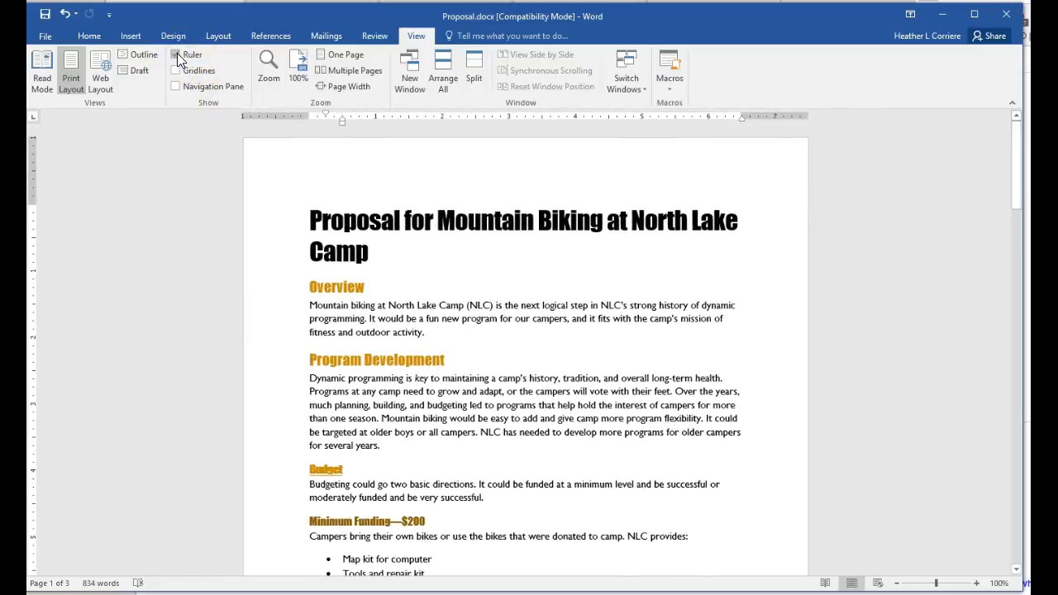
{"action": "left_click", "coordinate": [176, 87]}
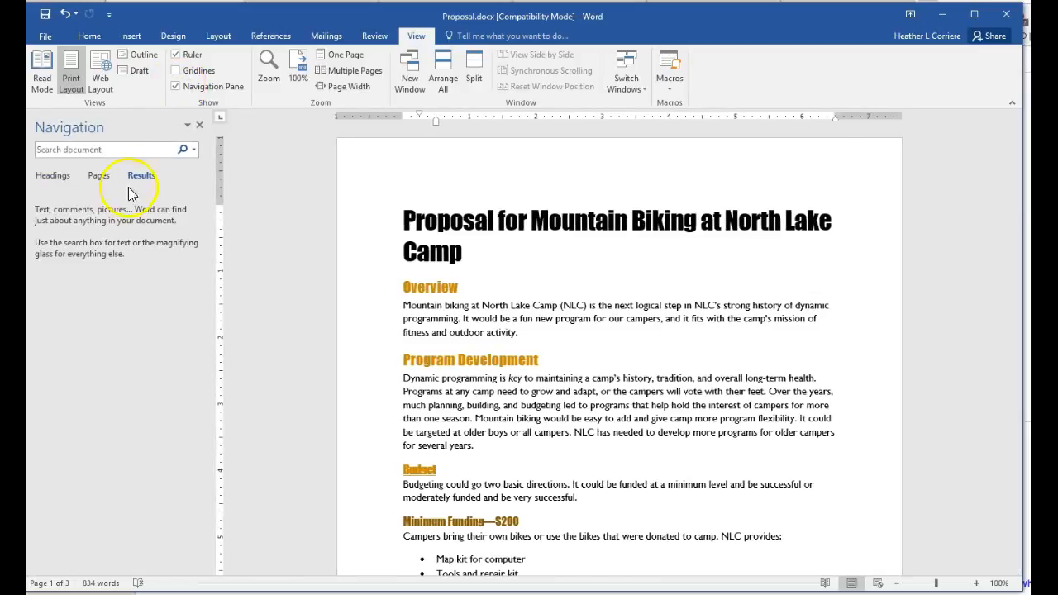
Browse the proposal's heading list and its page thumbnails in the Navigation pane
{"action": "left_click", "coordinate": [54, 177]}
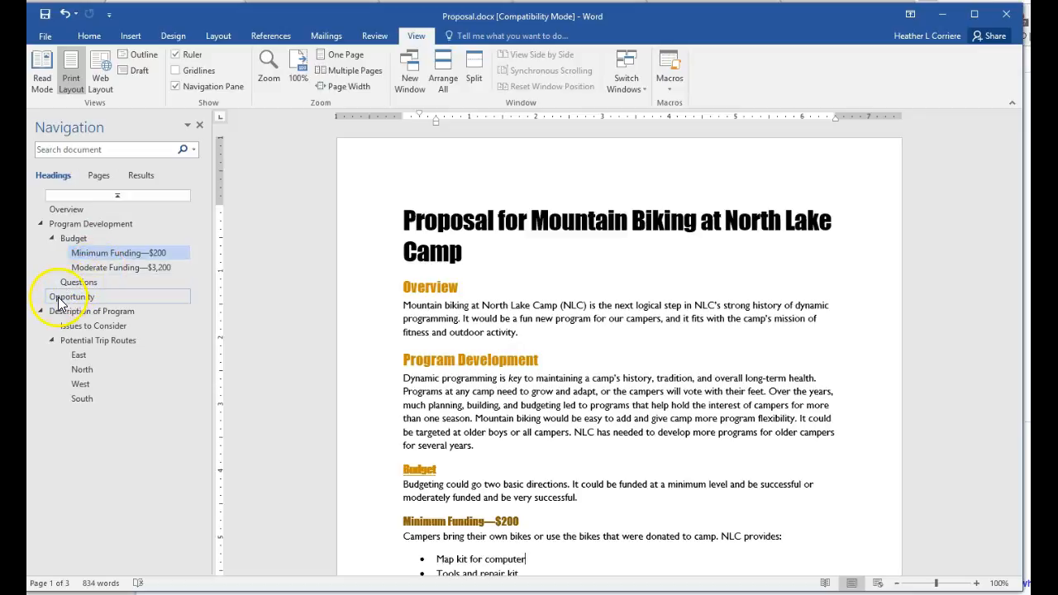
{"action": "left_click", "coordinate": [99, 175]}
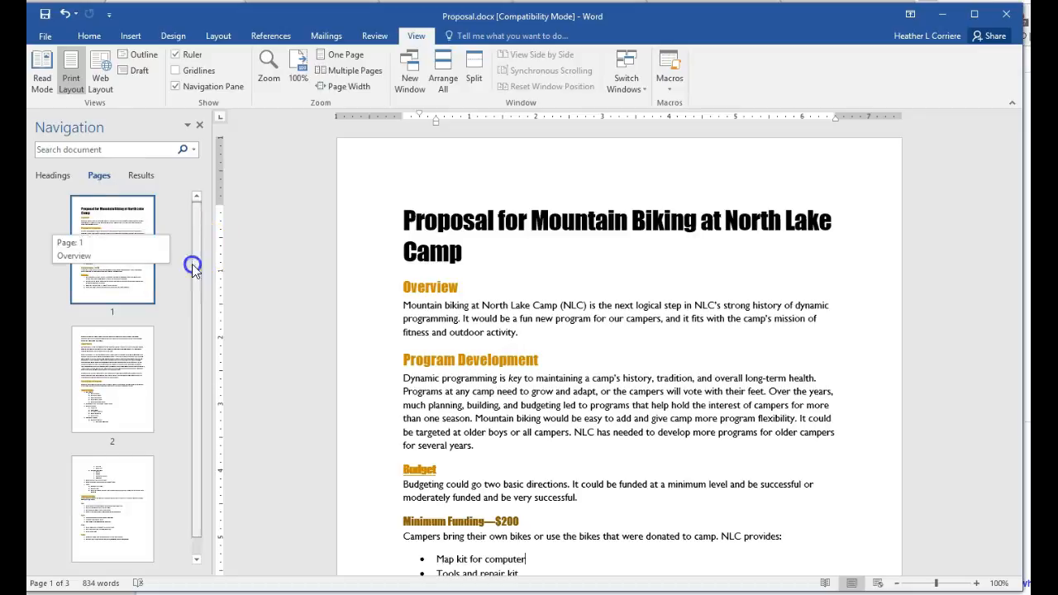
{"action": "scroll", "coordinate": [198, 246], "scroll_direction": "down", "scroll_amount": 1}
{"action": "left_click_drag", "start_coordinate": [198, 379], "coordinate": [199, 287]}
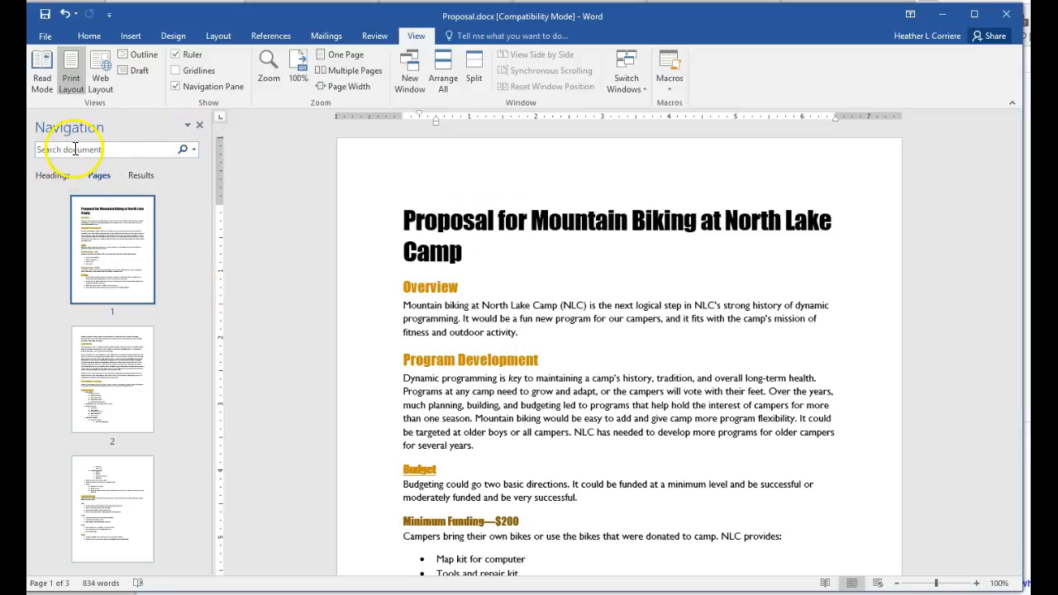
Search the document for "Program" and look through the list of results
{"action": "left_click", "coordinate": [142, 175]}
{"action": "left_click", "coordinate": [110, 149]}
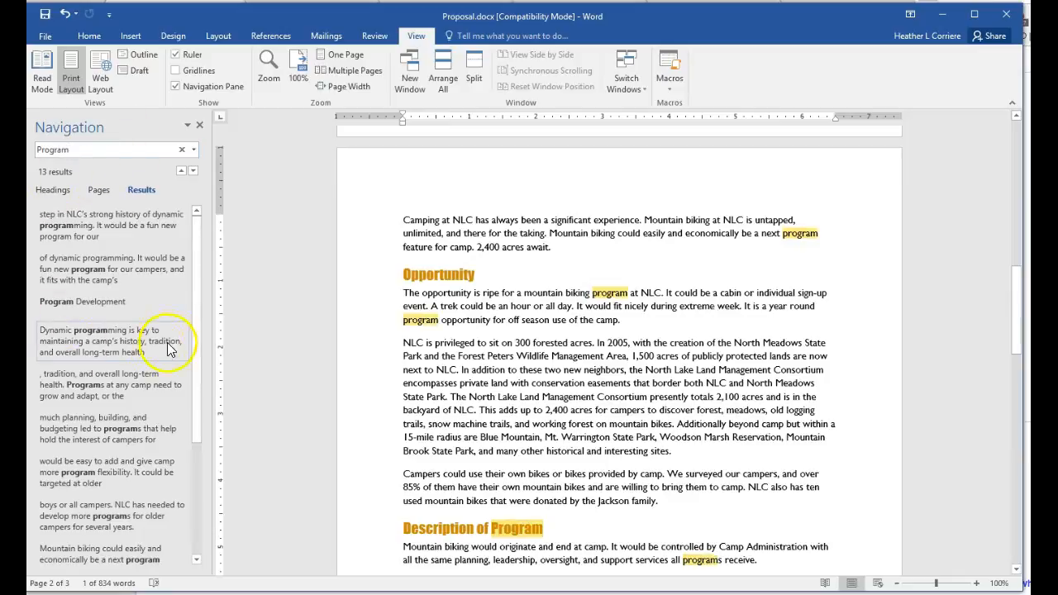
{"action": "left_click_drag", "start_coordinate": [196, 316], "coordinate": [208, 255]}
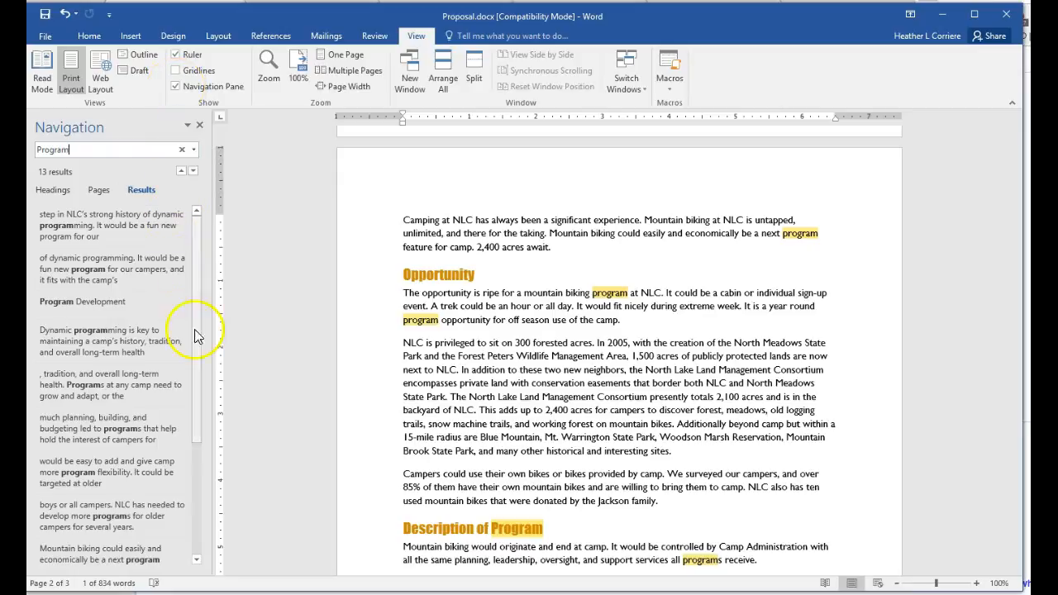
Close the Navigation pane, reopen it with the Find command, and display the document's headings in it
{"action": "left_click", "coordinate": [45, 35]}
{"action": "left_click", "coordinate": [48, 36]}
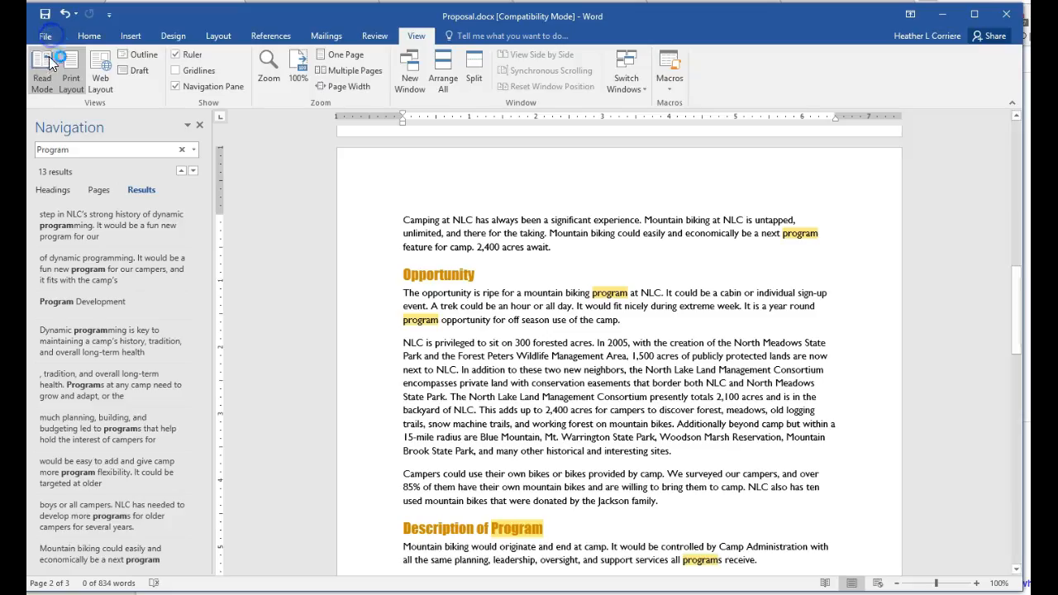
{"action": "left_click", "coordinate": [93, 38]}
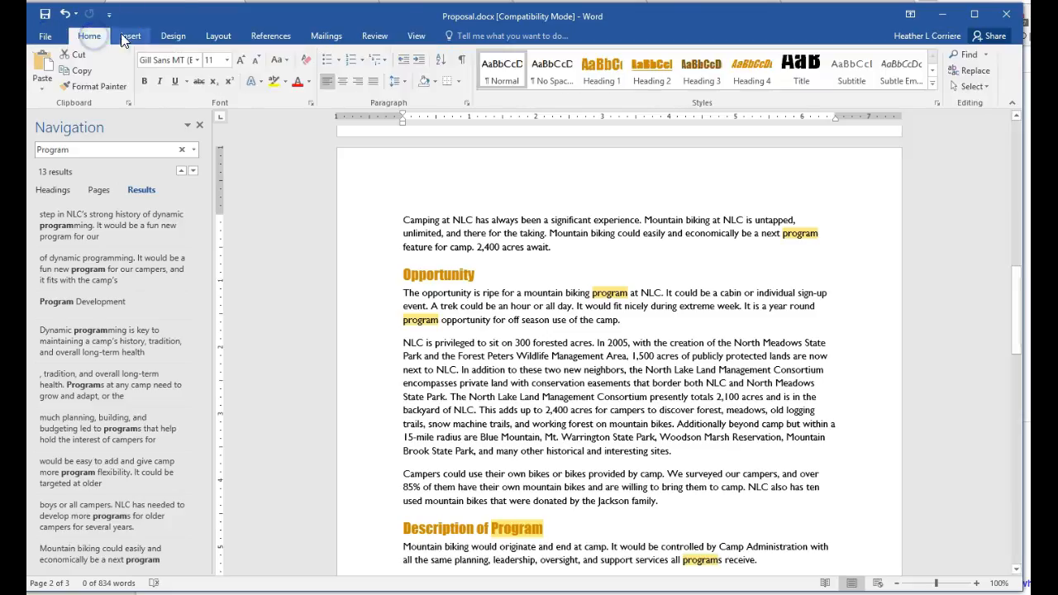
{"action": "left_click", "coordinate": [982, 56]}
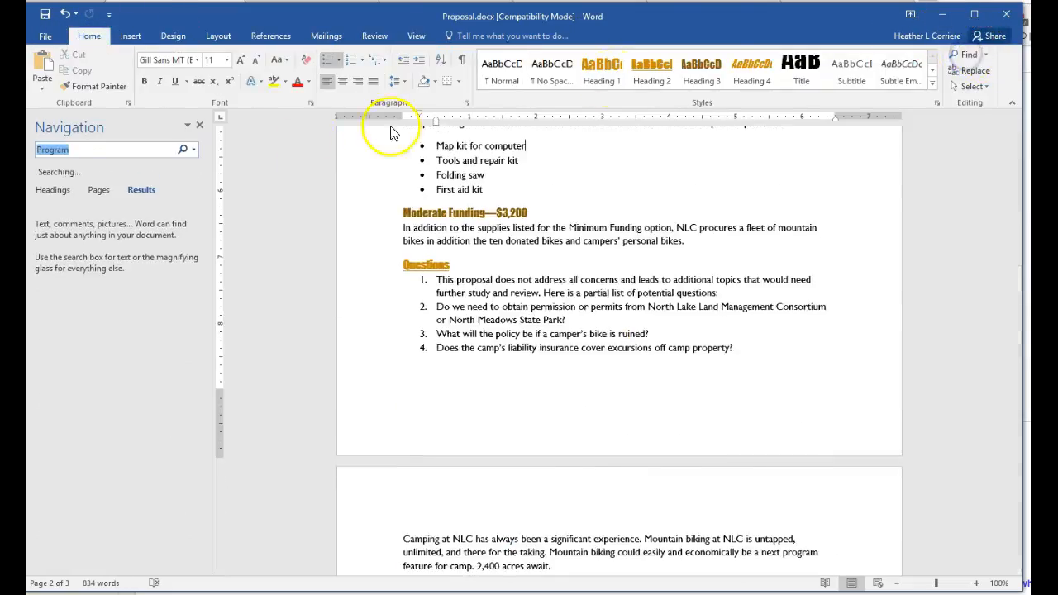
{"action": "left_click", "coordinate": [199, 125]}
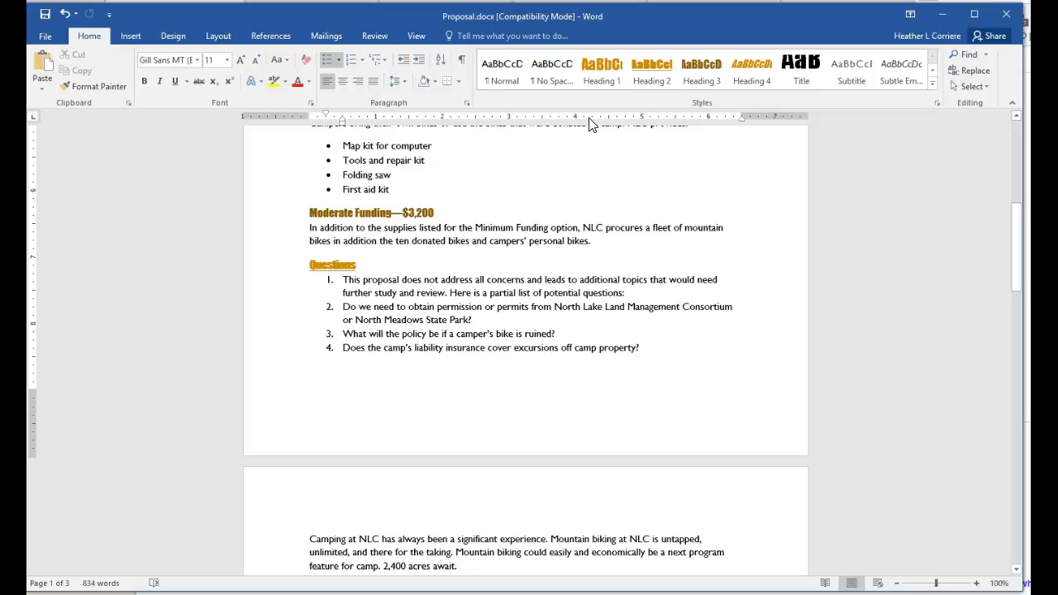
{"action": "left_click", "coordinate": [972, 55]}
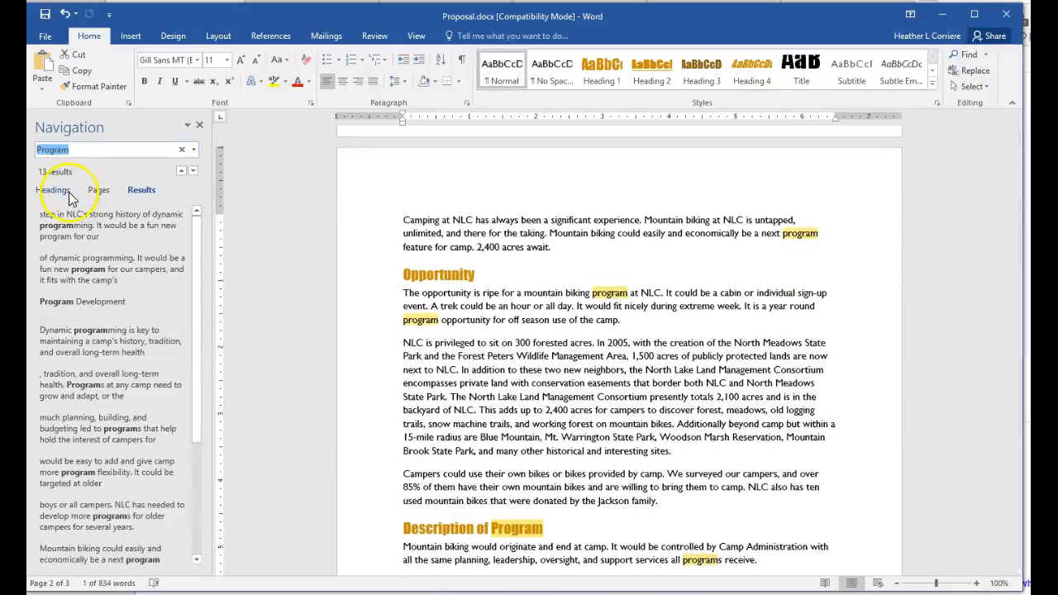
{"action": "left_click", "coordinate": [53, 190]}
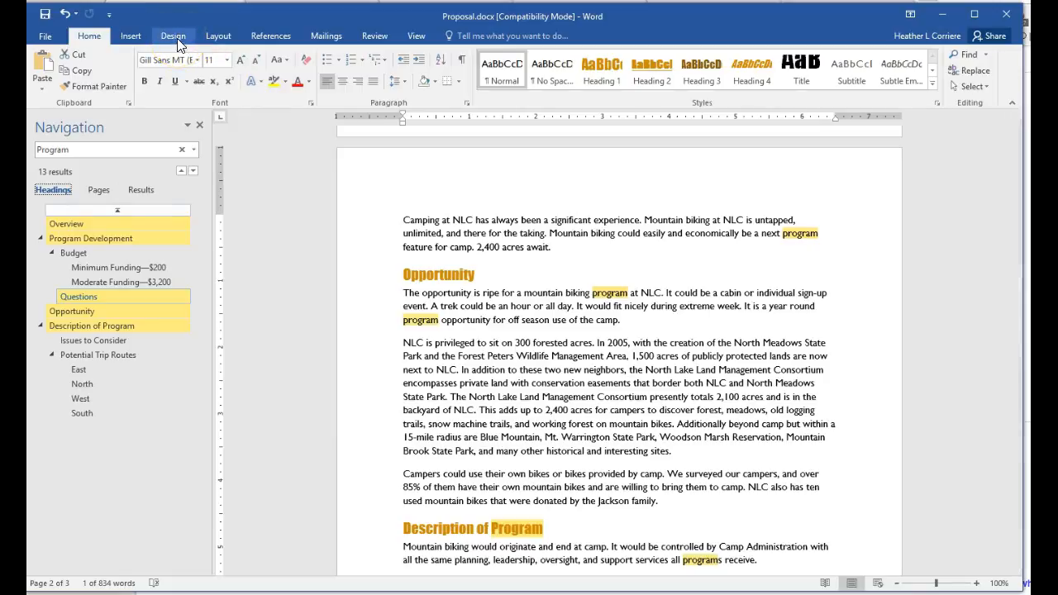
Switch the document to Outline view and go to the Overview heading near its beginning
{"action": "left_click", "coordinate": [413, 34]}
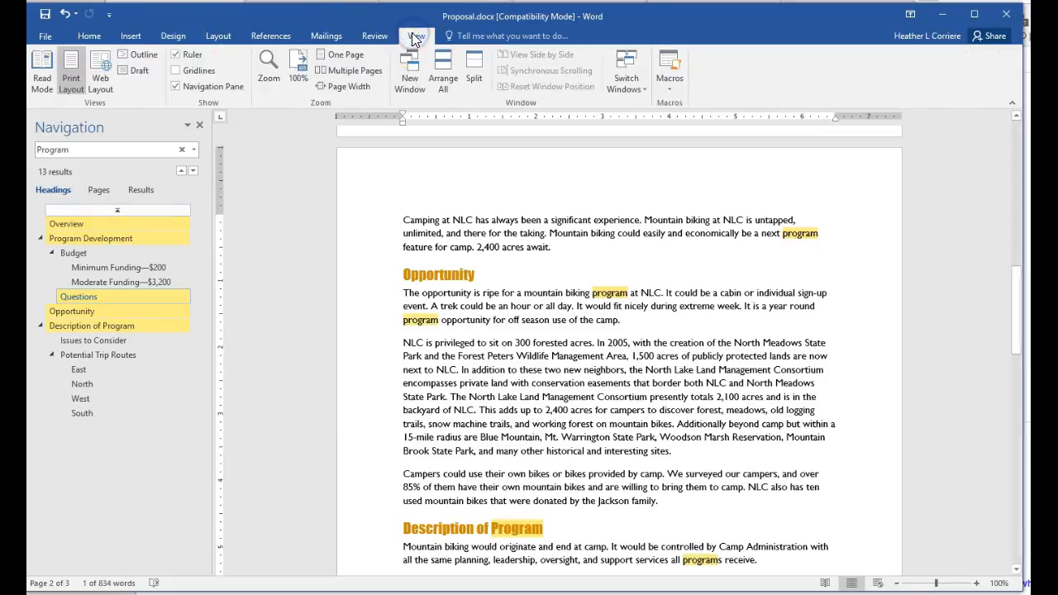
{"action": "left_click", "coordinate": [139, 55]}
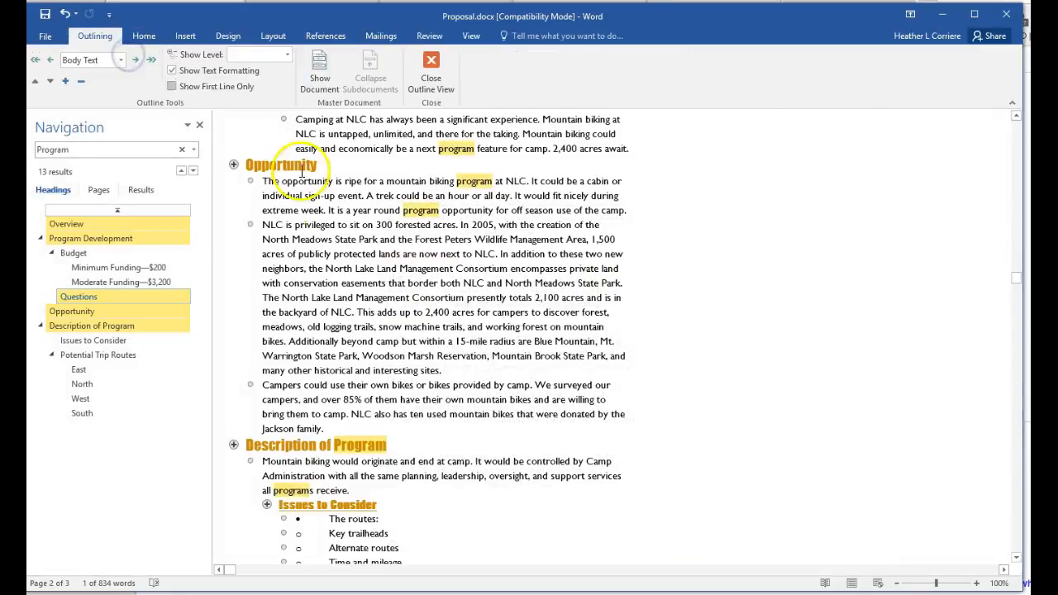
{"action": "scroll", "coordinate": [417, 310], "scroll_direction": "up", "scroll_amount": 7}
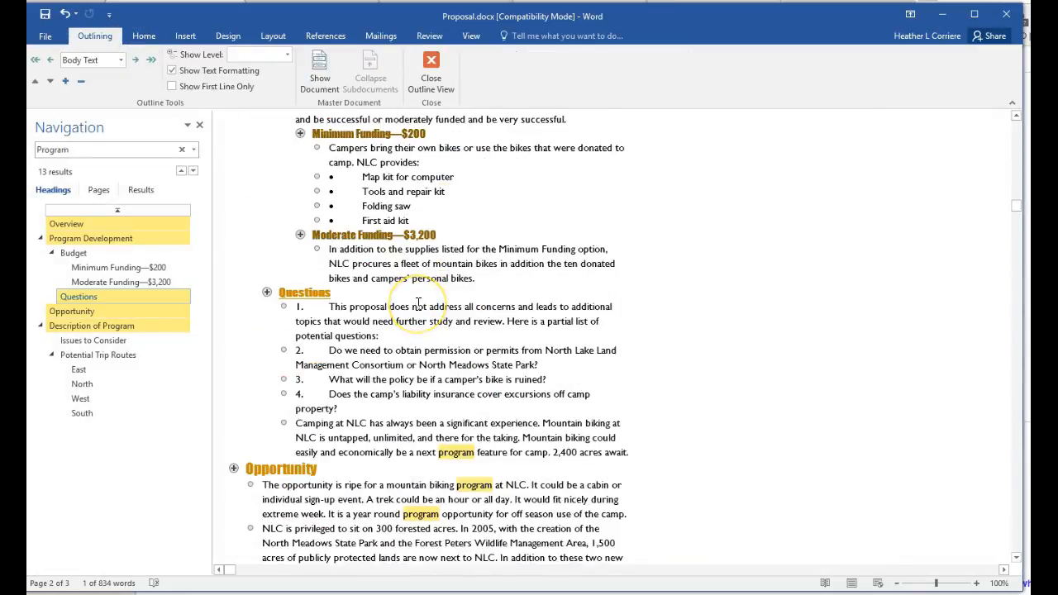
{"action": "scroll", "coordinate": [417, 304], "scroll_direction": "up", "scroll_amount": 6}
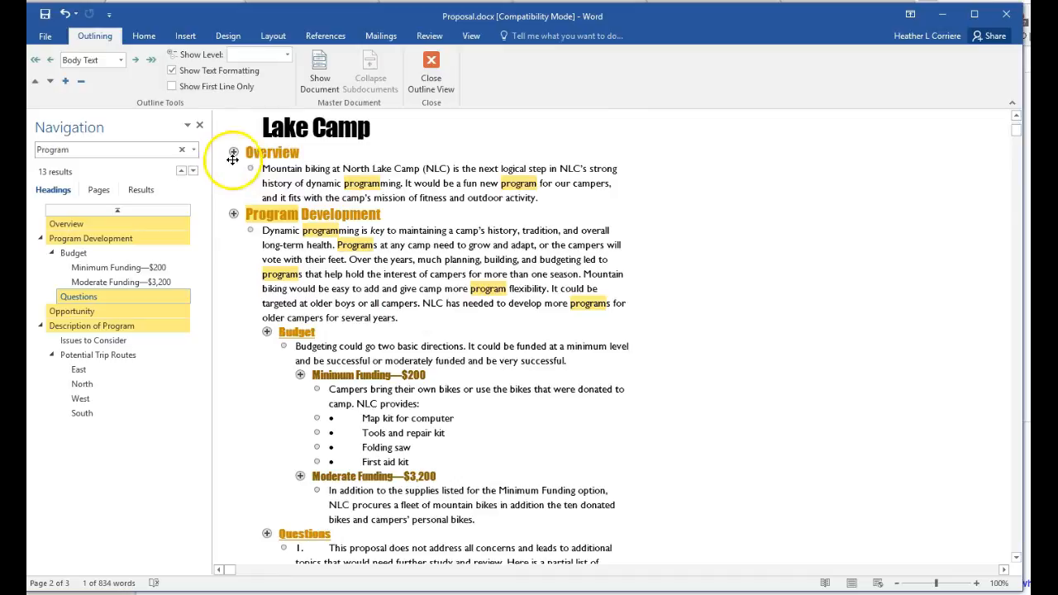
Select the Overview, Program Development, Budget and Questions sections one after another in the outline
{"action": "left_click", "coordinate": [233, 153]}
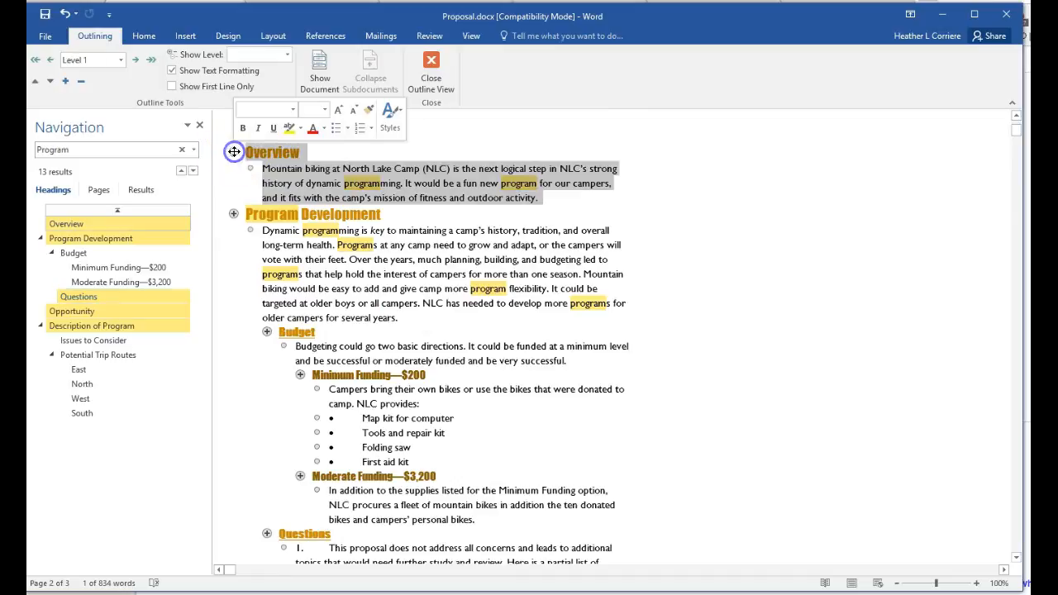
{"action": "left_click", "coordinate": [235, 214]}
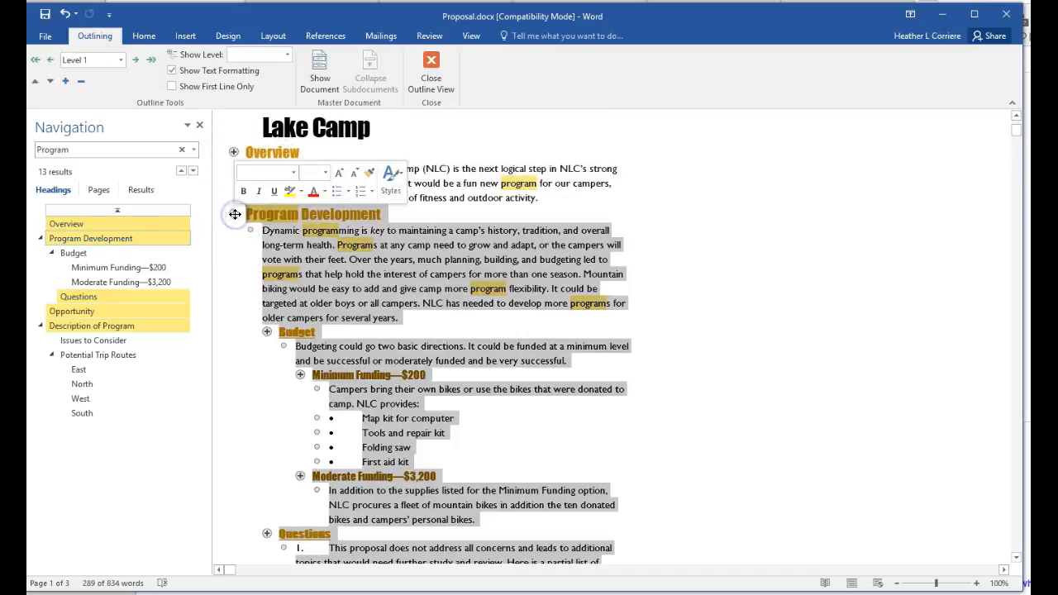
{"action": "left_click", "coordinate": [266, 331]}
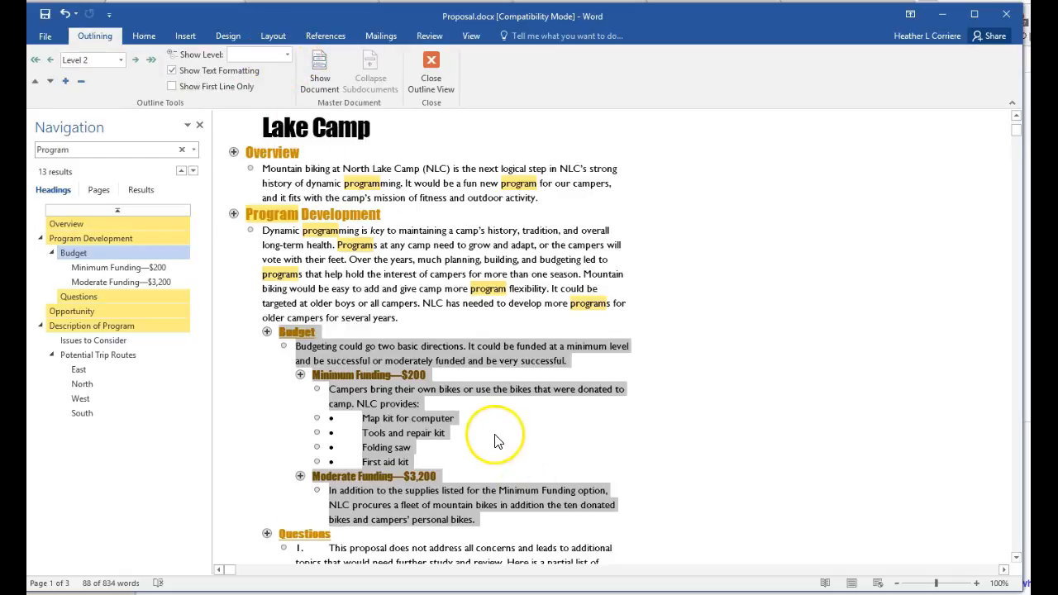
{"action": "scroll", "coordinate": [494, 440], "scroll_direction": "down", "scroll_amount": 7}
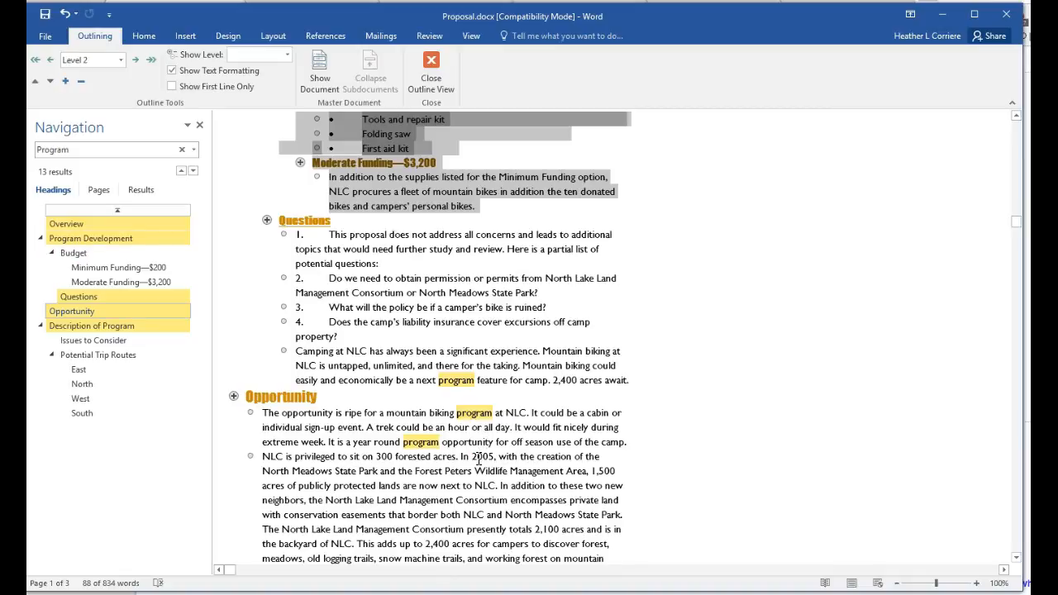
{"action": "left_click", "coordinate": [267, 219]}
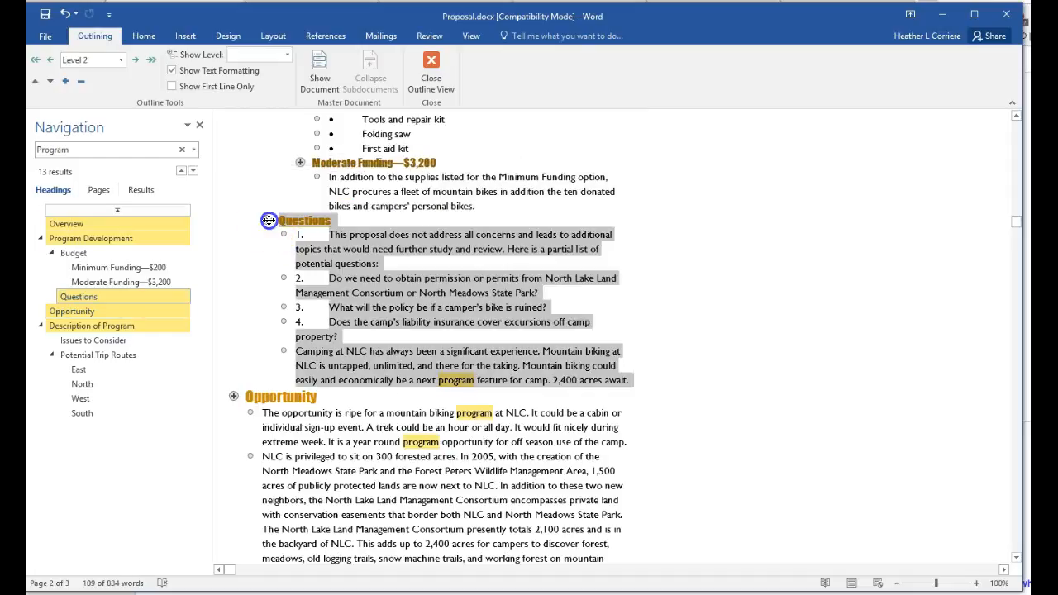
Collapse the Budget, Program Development and Description of Program headings in the Navigation pane
{"action": "left_click", "coordinate": [52, 252]}
{"action": "left_click", "coordinate": [40, 238]}
{"action": "left_click", "coordinate": [40, 267]}
{"action": "scroll", "coordinate": [430, 390], "scroll_direction": "up", "scroll_amount": 1}
{"action": "scroll", "coordinate": [429, 390], "scroll_direction": "up", "scroll_amount": 6}
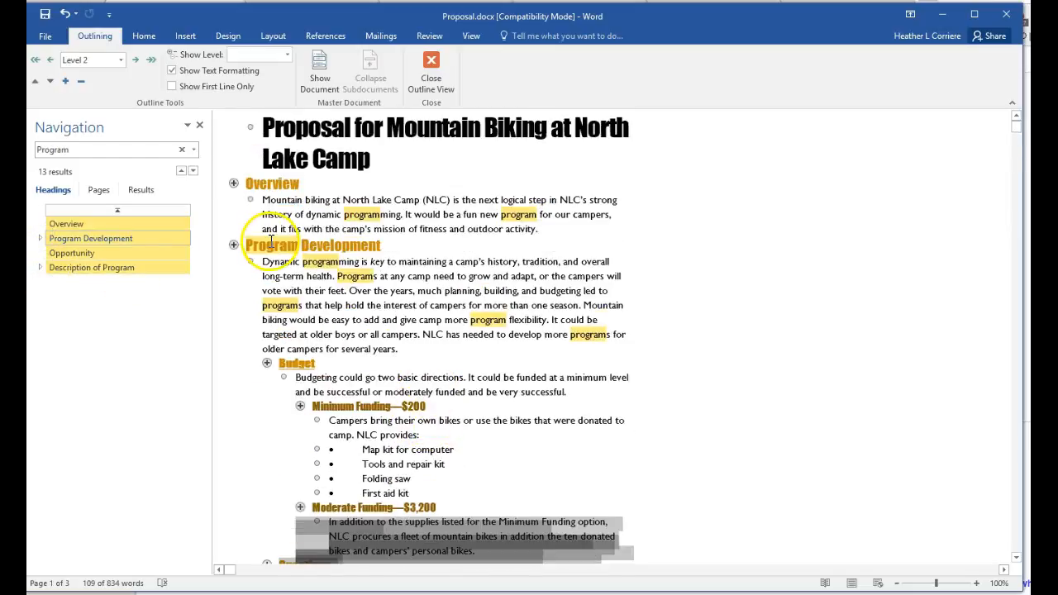
Expand the Program Development, Budget and Description of Program headings again in the Navigation pane
{"action": "left_click", "coordinate": [39, 239]}
{"action": "left_click", "coordinate": [52, 253]}
{"action": "left_click", "coordinate": [40, 296]}
{"action": "left_click", "coordinate": [51, 253]}
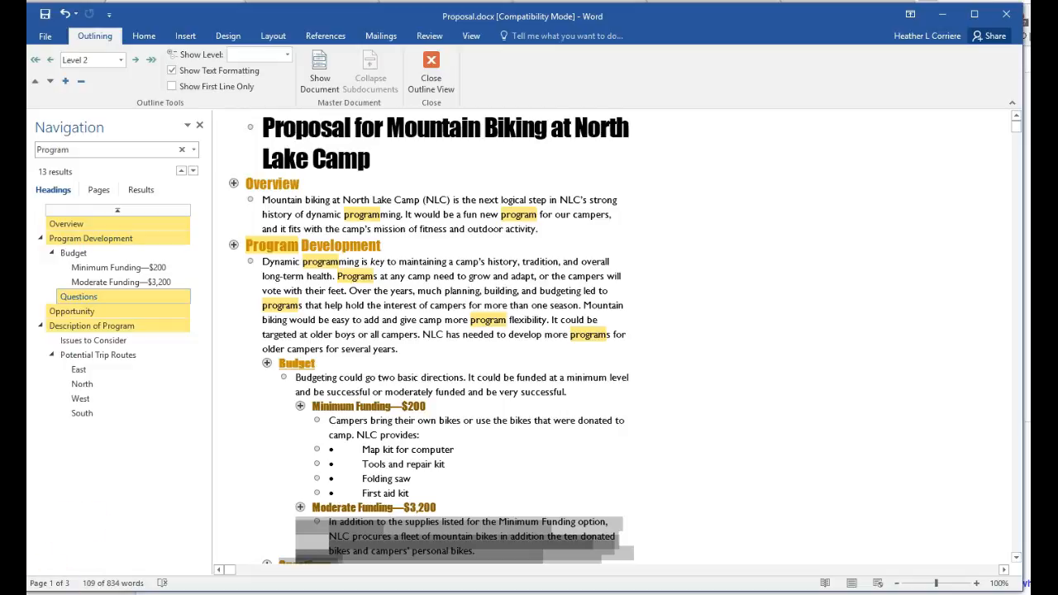
Leave Outline view, close the Navigation pane, and place the cursor in the paragraph under Moderate Funding
{"action": "left_click", "coordinate": [431, 66]}
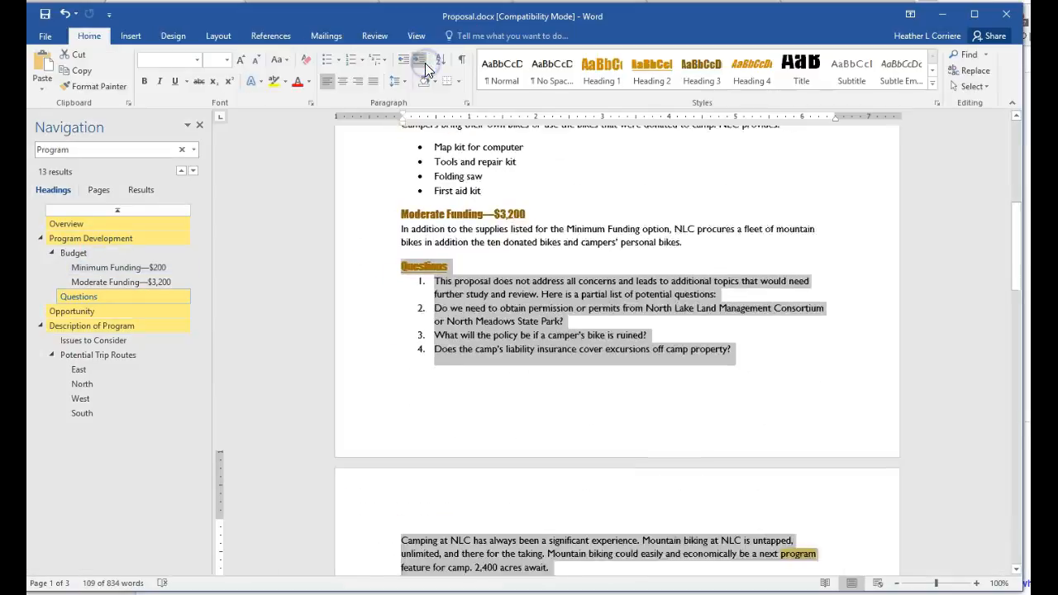
{"action": "left_click", "coordinate": [199, 124]}
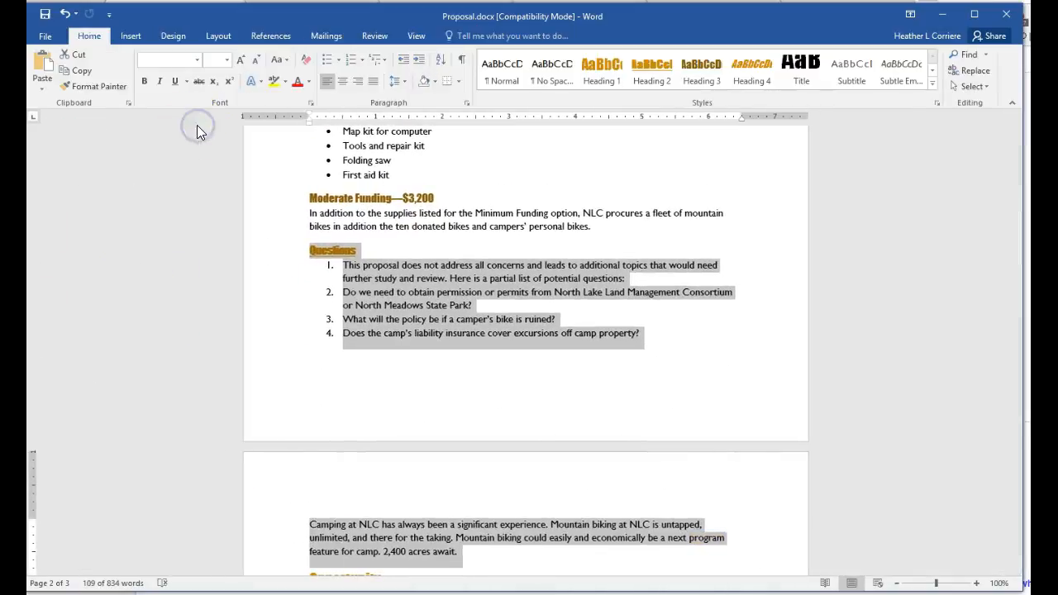
{"action": "left_click", "coordinate": [436, 226]}
{"action": "scroll", "coordinate": [513, 377], "scroll_direction": "up", "scroll_amount": 4}
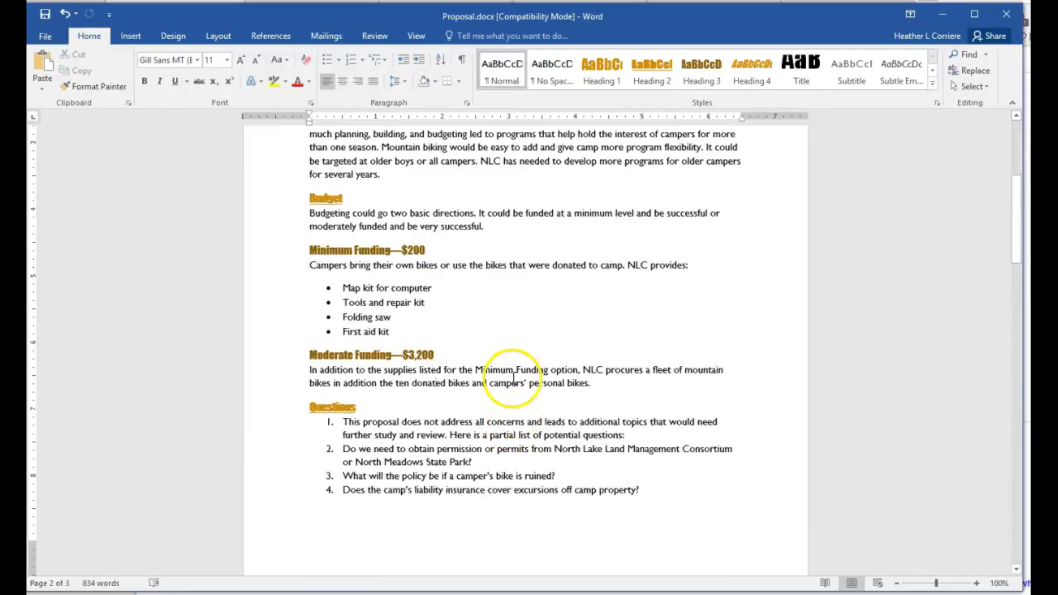
Review the preset page margins and open the custom margin settings in the Page Setup dialog
{"action": "left_click", "coordinate": [219, 38]}
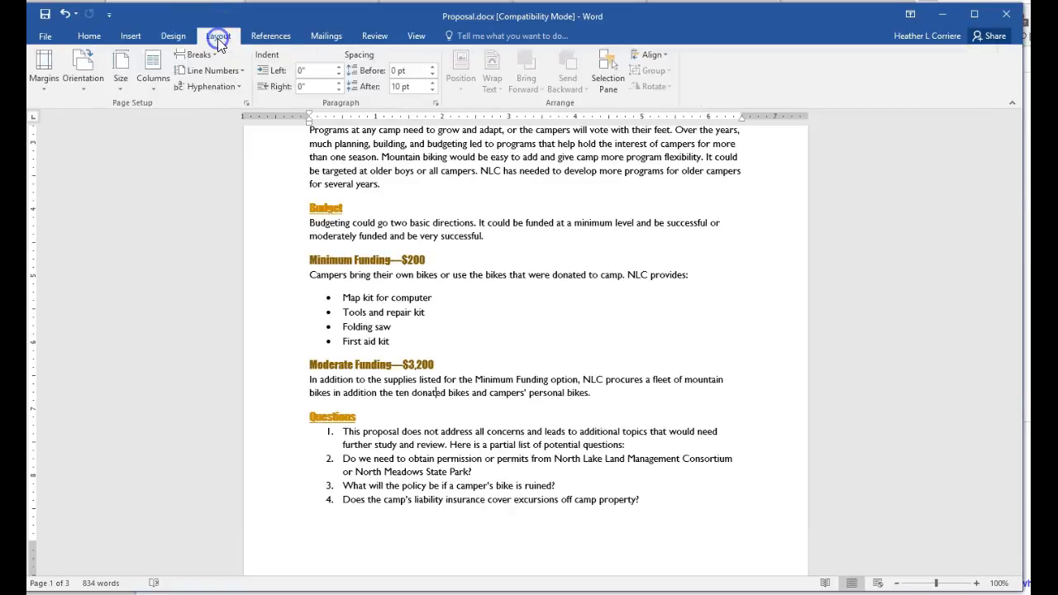
{"action": "left_click", "coordinate": [43, 91]}
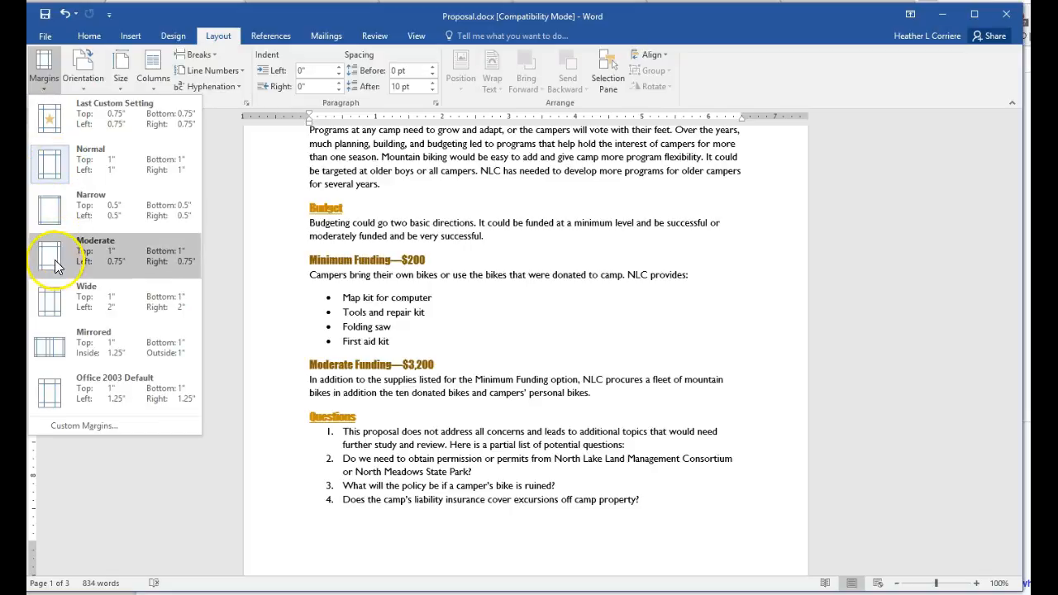
{"action": "left_click", "coordinate": [68, 426]}
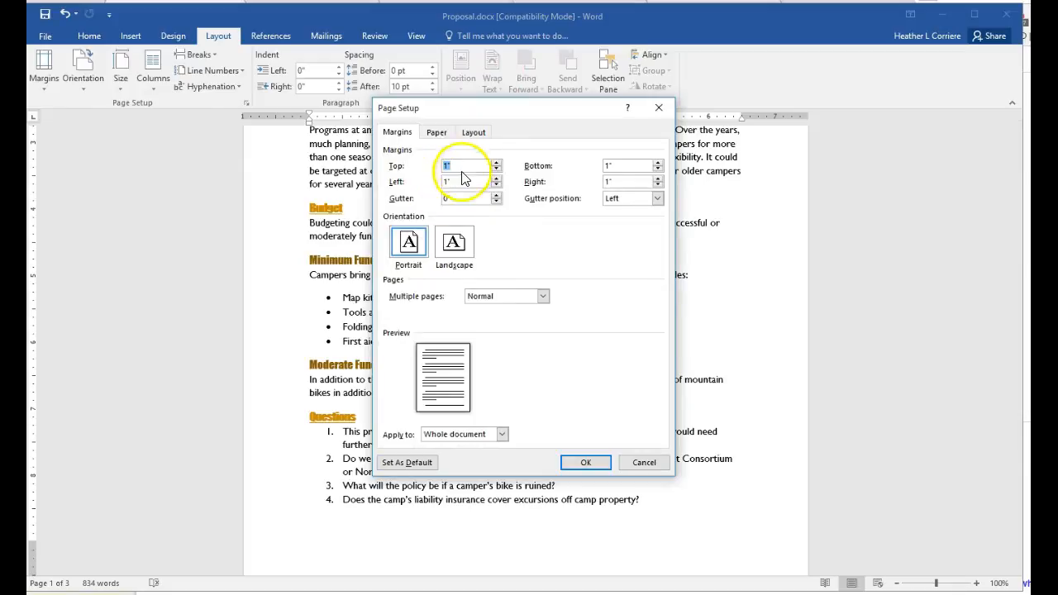
Step the left margin up and down in small increments and return it to 1"
{"action": "left_click", "coordinate": [496, 178]}
{"action": "left_click", "coordinate": [496, 186]}
{"action": "left_click", "coordinate": [496, 186]}
{"action": "left_click", "coordinate": [497, 187]}
{"action": "left_click", "coordinate": [496, 179]}
{"action": "left_click", "coordinate": [496, 178]}
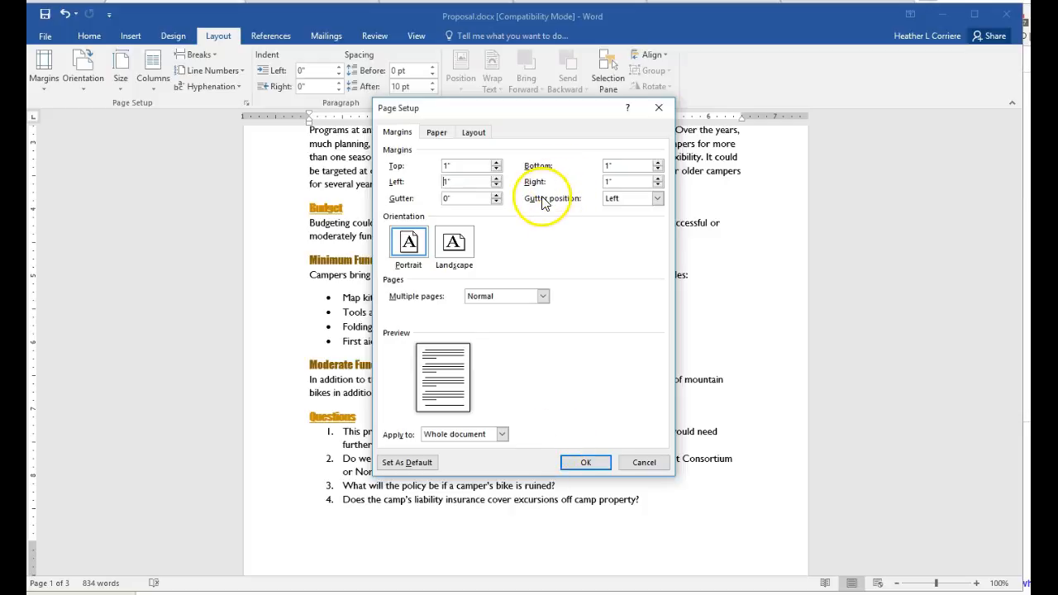
Review the paper settings and the section, header and footer layout settings in the Page Setup dialog
{"action": "left_click", "coordinate": [438, 134]}
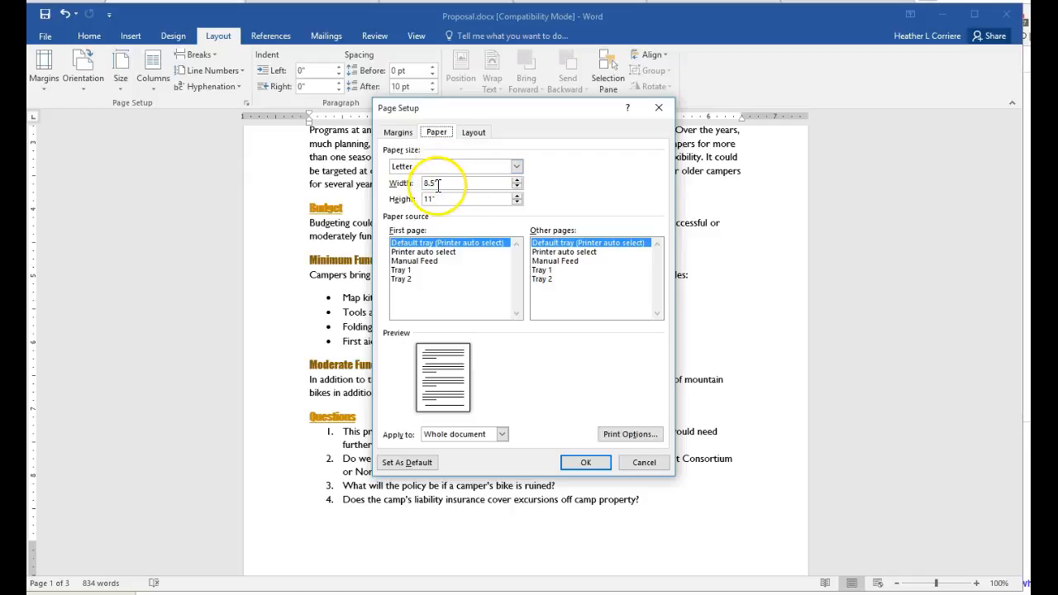
{"action": "left_click", "coordinate": [472, 133]}
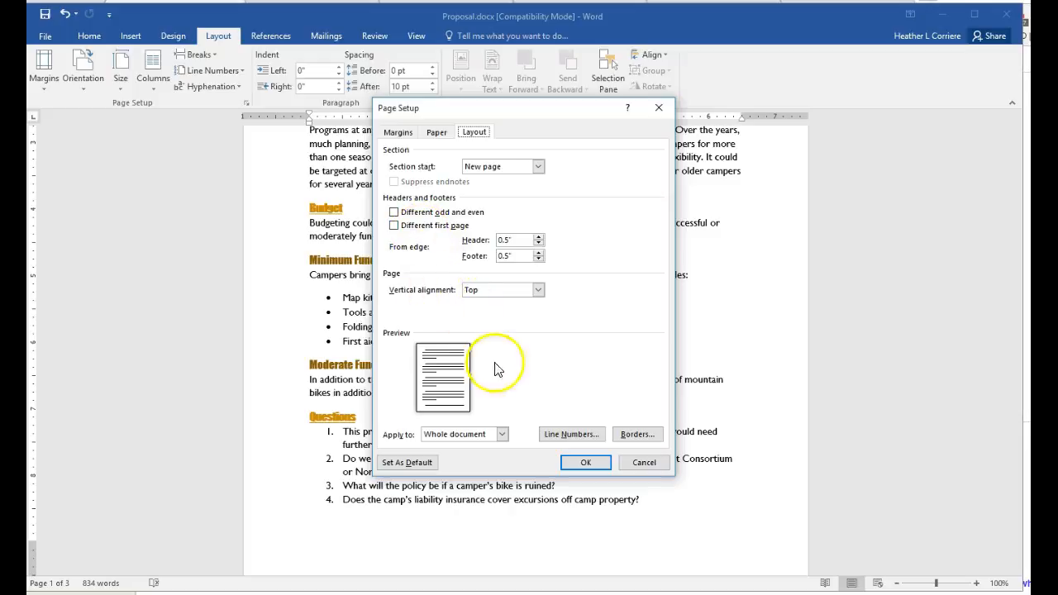
Accept the Page Setup settings and look through the proposal's pages to examine where each page ends
{"action": "left_click", "coordinate": [585, 463]}
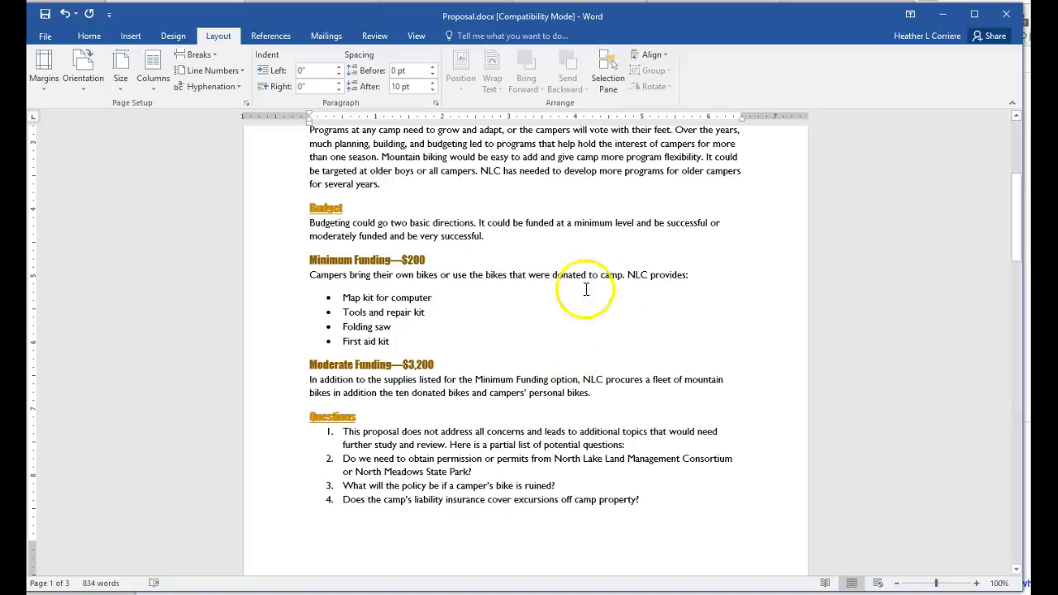
{"action": "scroll", "coordinate": [538, 263], "scroll_direction": "up", "scroll_amount": 4}
{"action": "scroll", "coordinate": [542, 272], "scroll_direction": "up", "scroll_amount": 1}
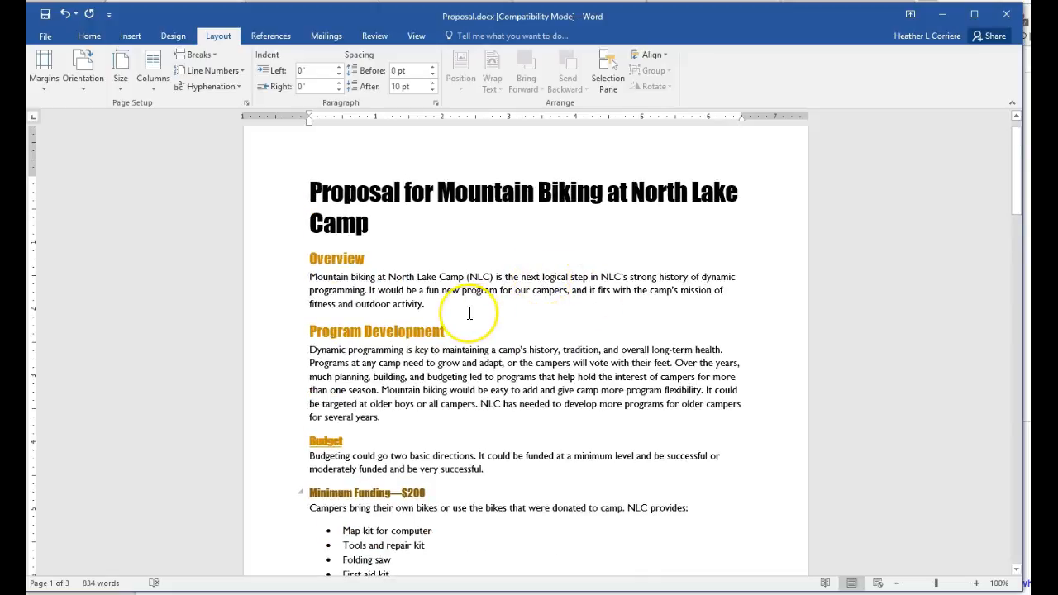
{"action": "scroll", "coordinate": [468, 313], "scroll_direction": "down", "scroll_amount": 3}
{"action": "scroll", "coordinate": [468, 313], "scroll_direction": "down", "scroll_amount": 5}
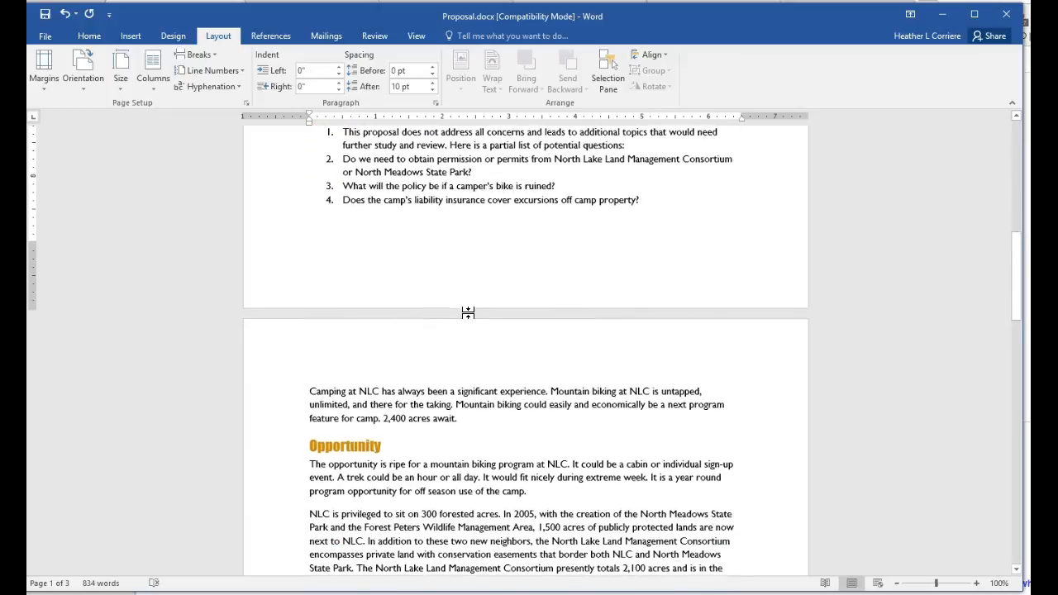
{"action": "scroll", "coordinate": [468, 313], "scroll_direction": "up", "scroll_amount": 3}
{"action": "scroll", "coordinate": [469, 313], "scroll_direction": "up", "scroll_amount": 1}
{"action": "scroll", "coordinate": [469, 313], "scroll_direction": "down", "scroll_amount": 8}
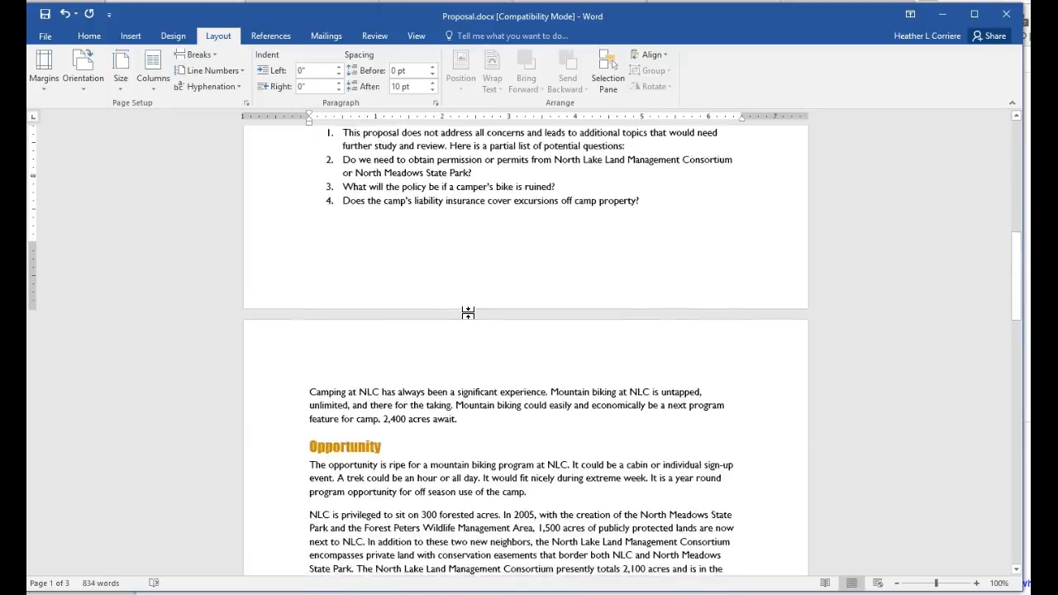
{"action": "scroll", "coordinate": [468, 313], "scroll_direction": "down", "scroll_amount": 10}
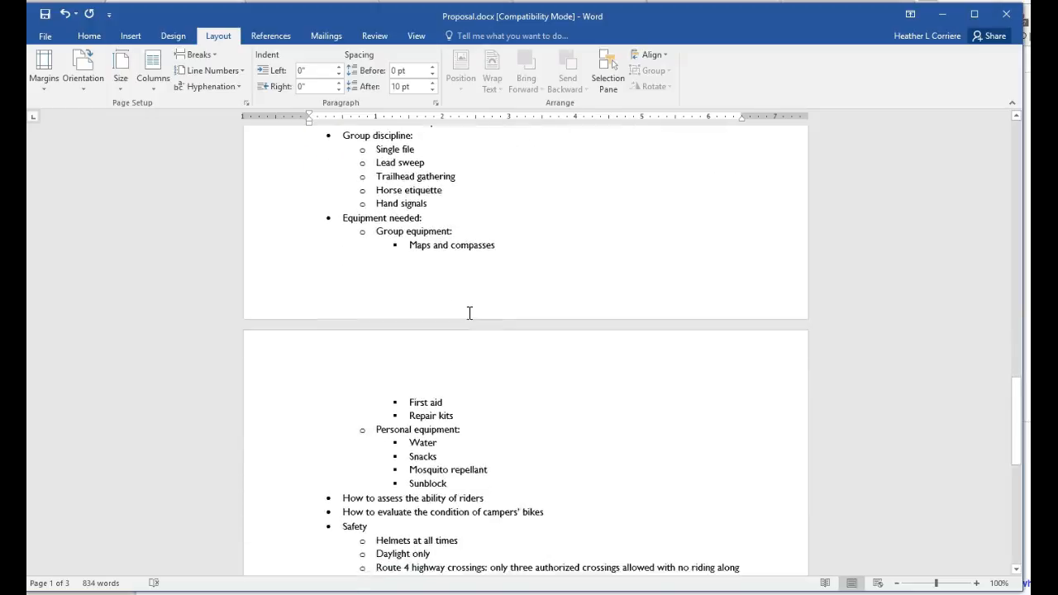
{"action": "scroll", "coordinate": [469, 312], "scroll_direction": "up", "scroll_amount": 10}
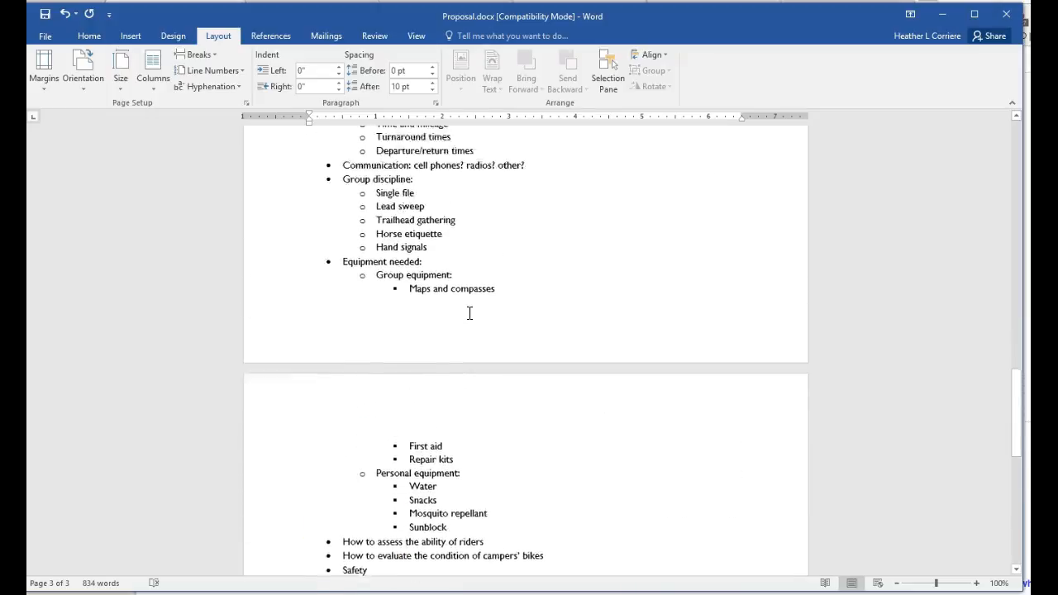
Insert a page break directly before the Issues to Consider heading and check the start of the new page
{"action": "left_click", "coordinate": [308, 234]}
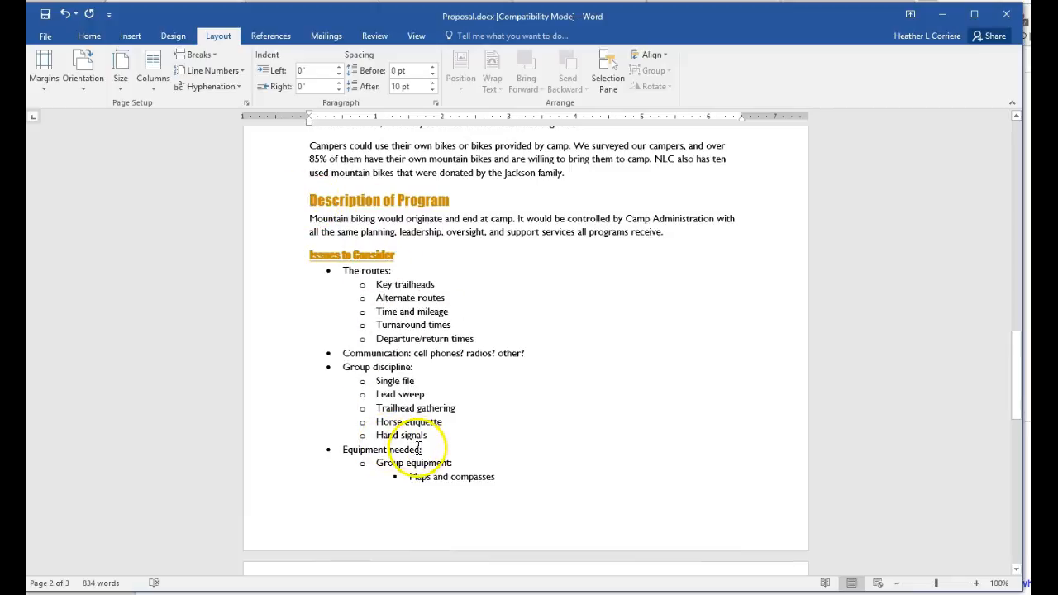
{"action": "left_click", "coordinate": [309, 255]}
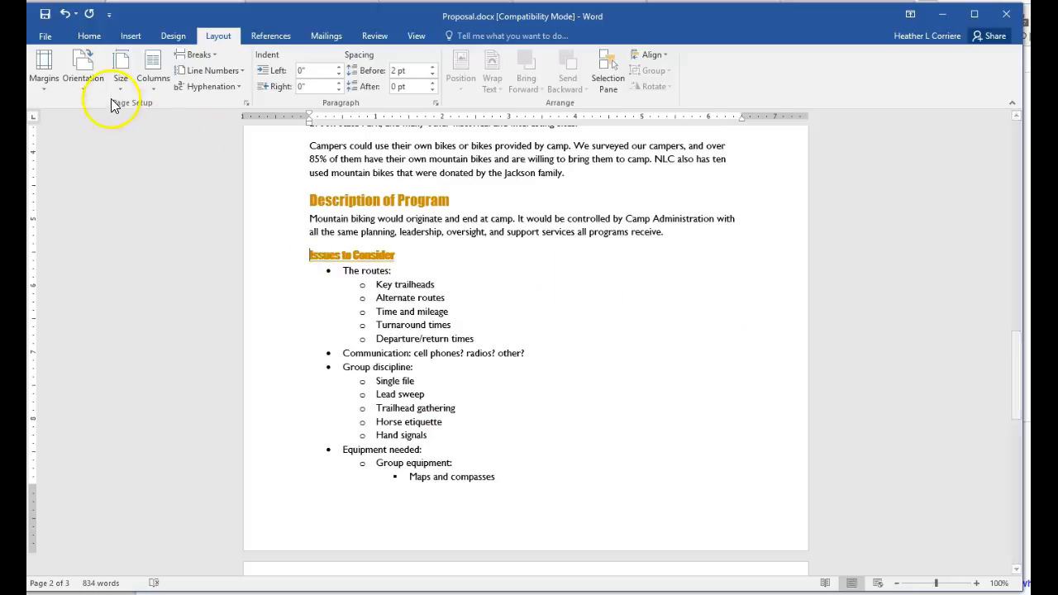
{"action": "left_click", "coordinate": [125, 37]}
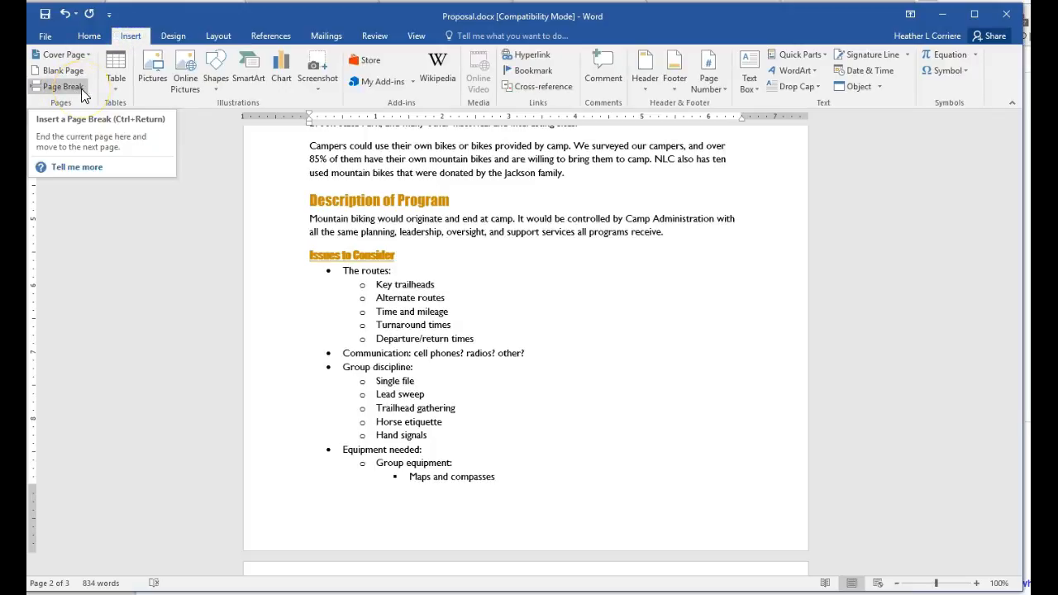
{"action": "left_click", "coordinate": [218, 36]}
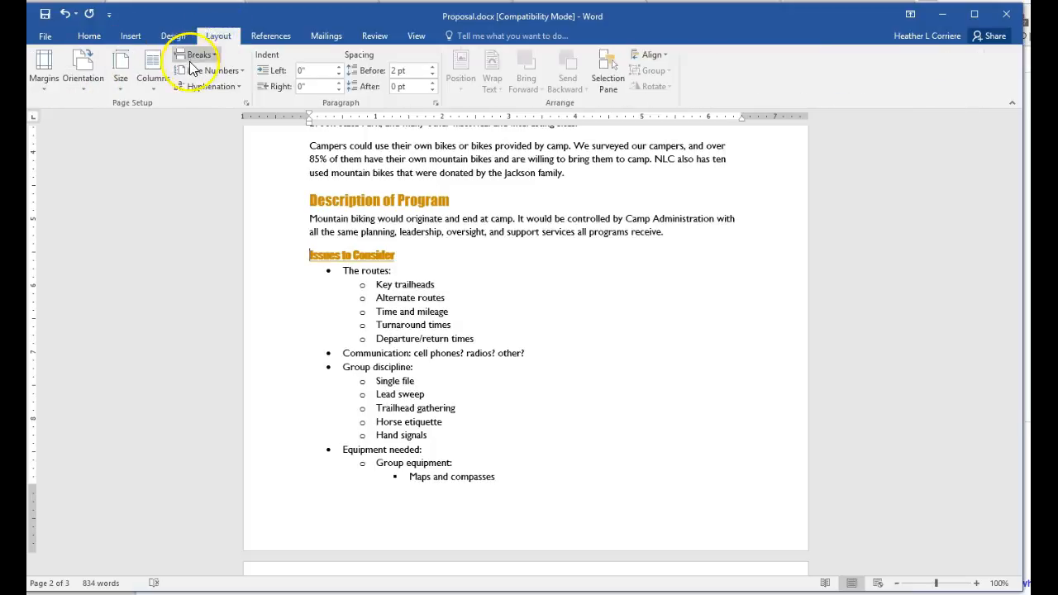
{"action": "left_click", "coordinate": [214, 55]}
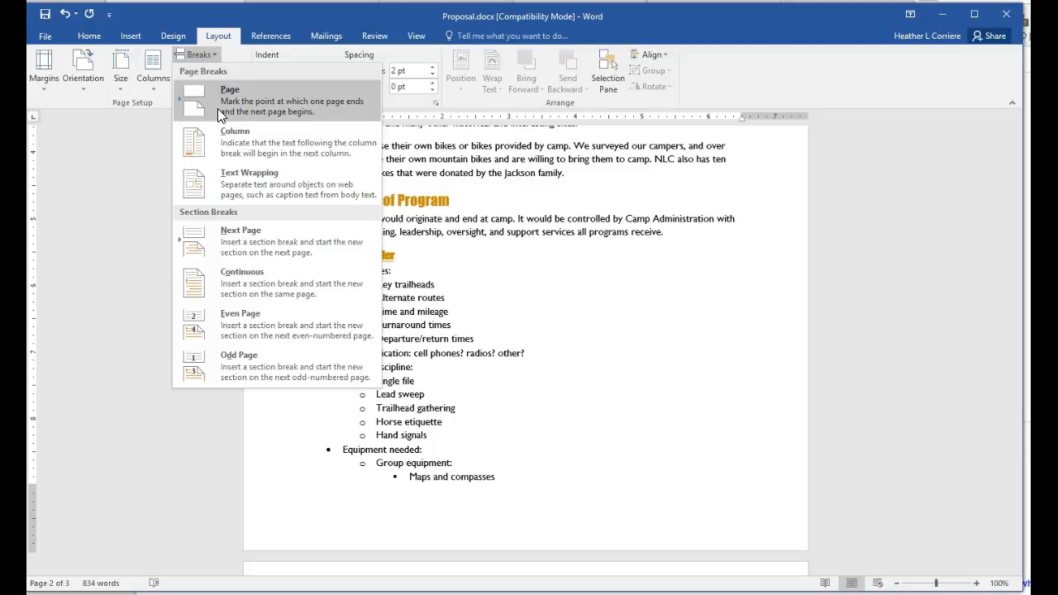
{"action": "left_click", "coordinate": [217, 109]}
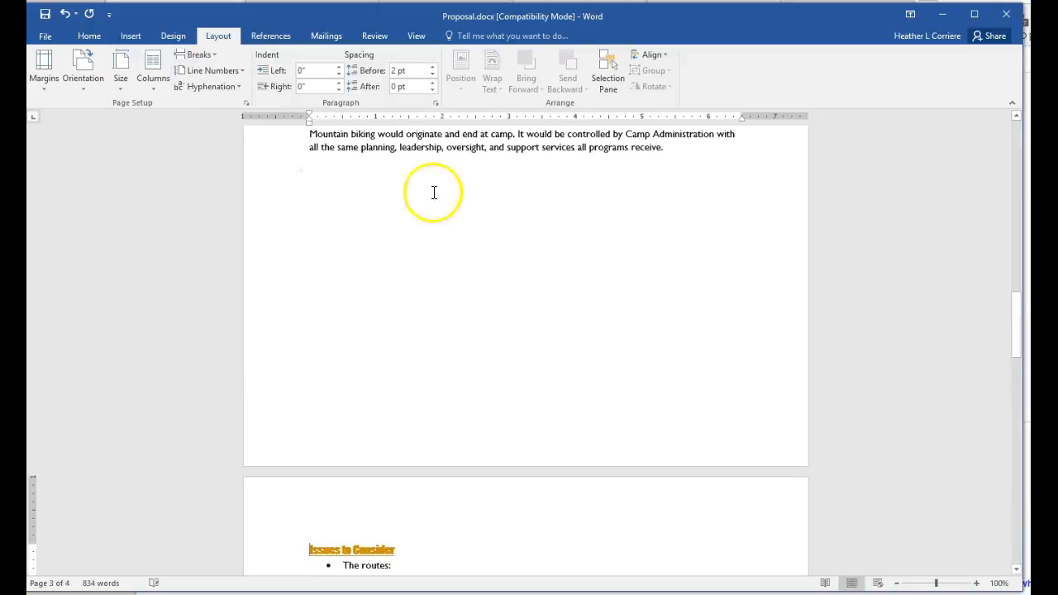
{"action": "scroll", "coordinate": [425, 347], "scroll_direction": "down", "scroll_amount": 3}
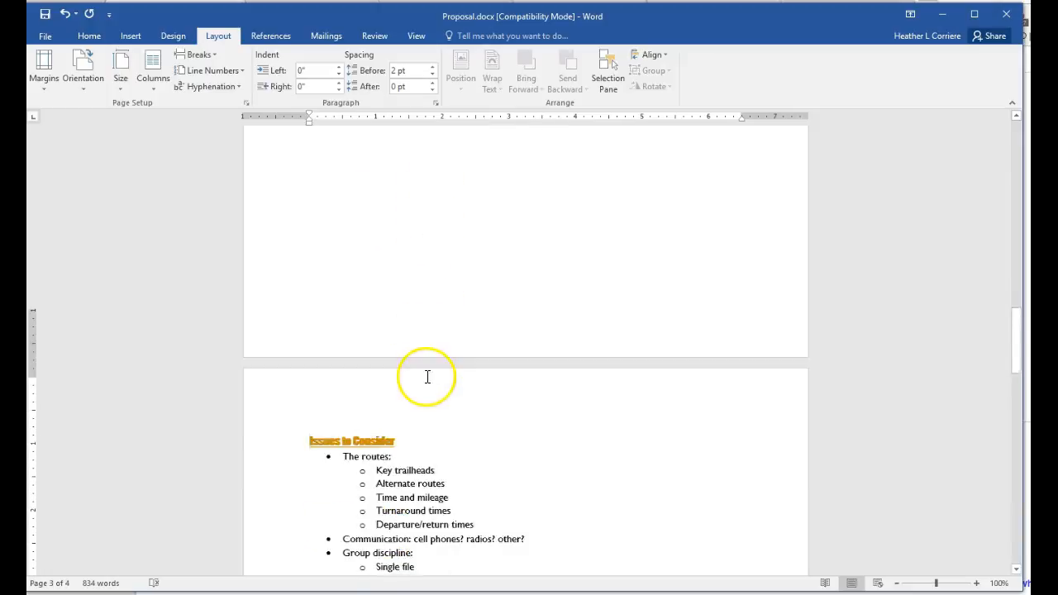
{"action": "scroll", "coordinate": [496, 378], "scroll_direction": "up", "scroll_amount": 3}
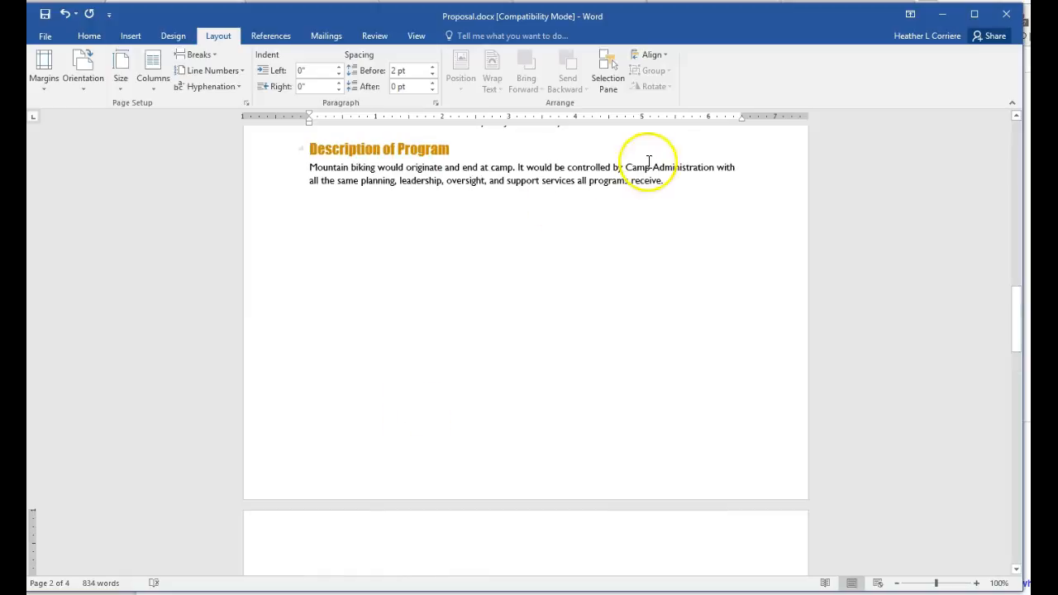
Add a run of empty paragraphs after the Description of Program text and check how the following pages shift
{"action": "left_click", "coordinate": [674, 181]}
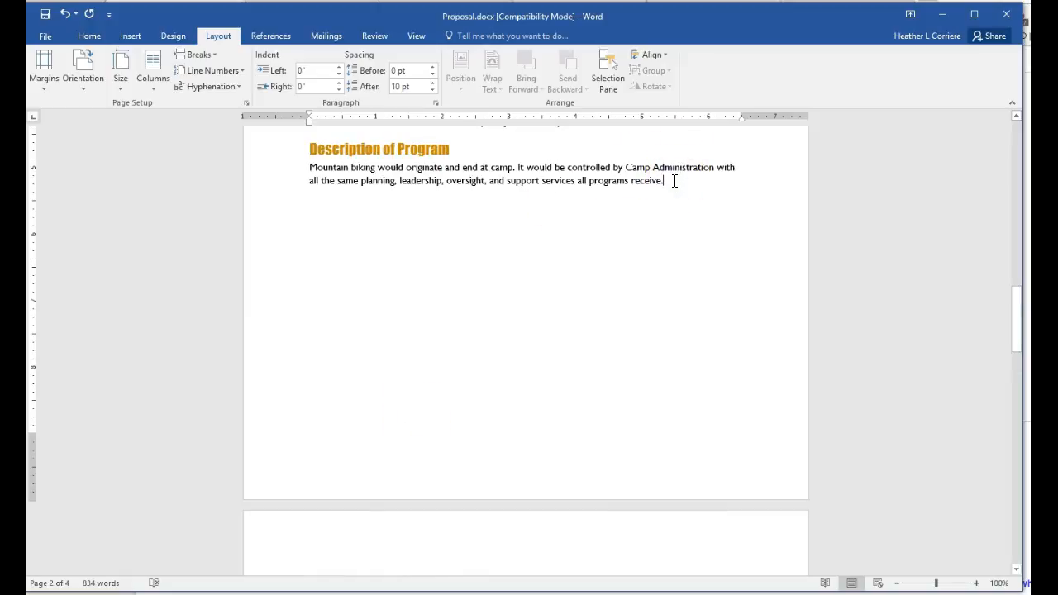
{"action": "key", "text": "Return"}
{"action": "key", "text": "Return"}
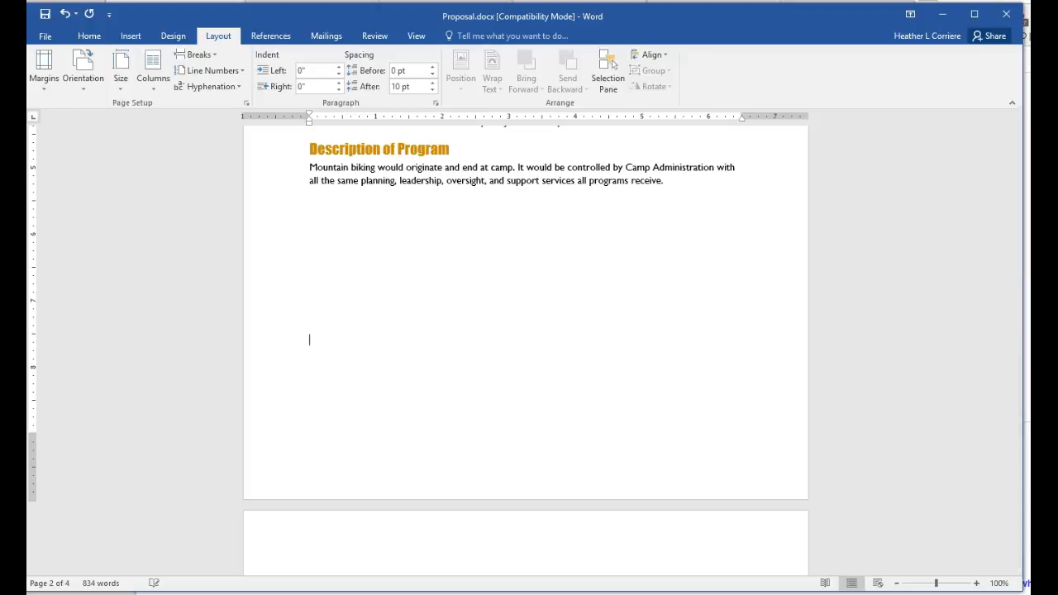
{"action": "scroll", "coordinate": [628, 248], "scroll_direction": "down", "scroll_amount": 8}
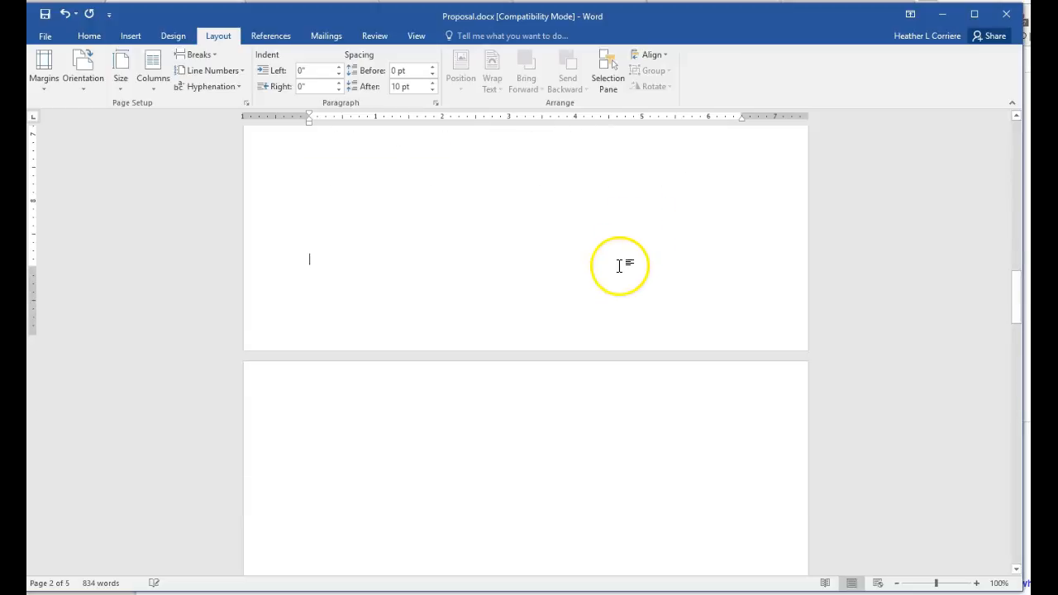
{"action": "scroll", "coordinate": [619, 265], "scroll_direction": "down", "scroll_amount": 6}
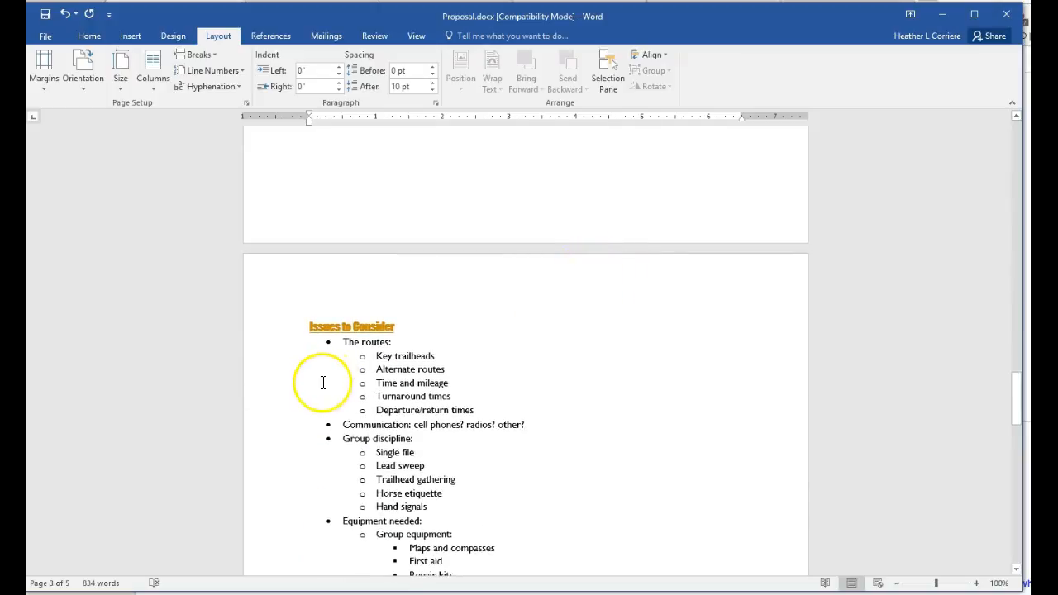
{"action": "scroll", "coordinate": [331, 382], "scroll_direction": "up", "scroll_amount": 5}
{"action": "scroll", "coordinate": [333, 382], "scroll_direction": "up", "scroll_amount": 8}
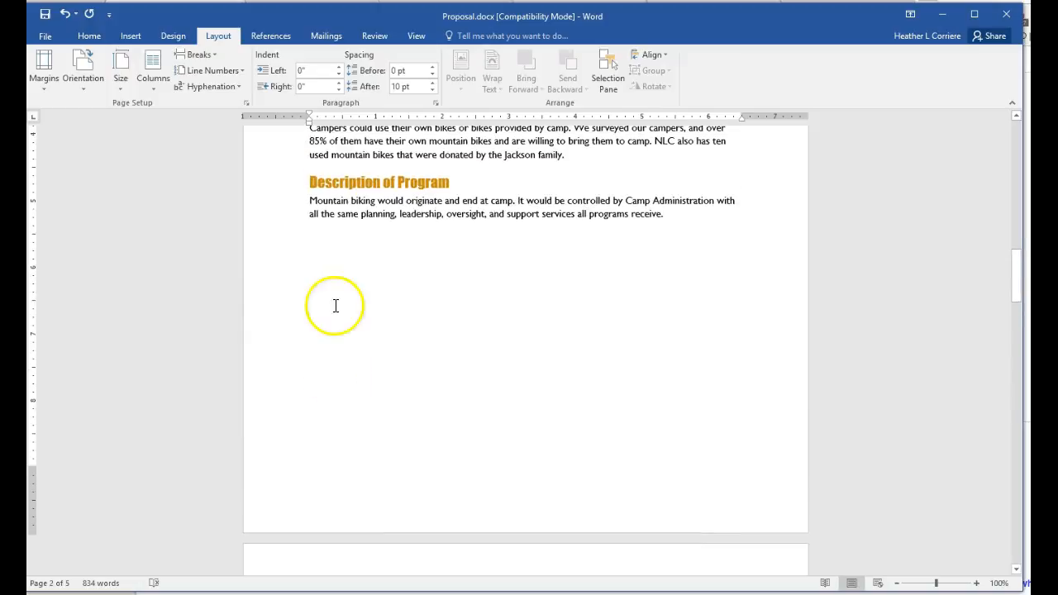
Show the formatting marks and delete all the empty paragraphs between the Description of Program text and the page break
{"action": "left_click", "coordinate": [90, 36]}
{"action": "left_click", "coordinate": [460, 64]}
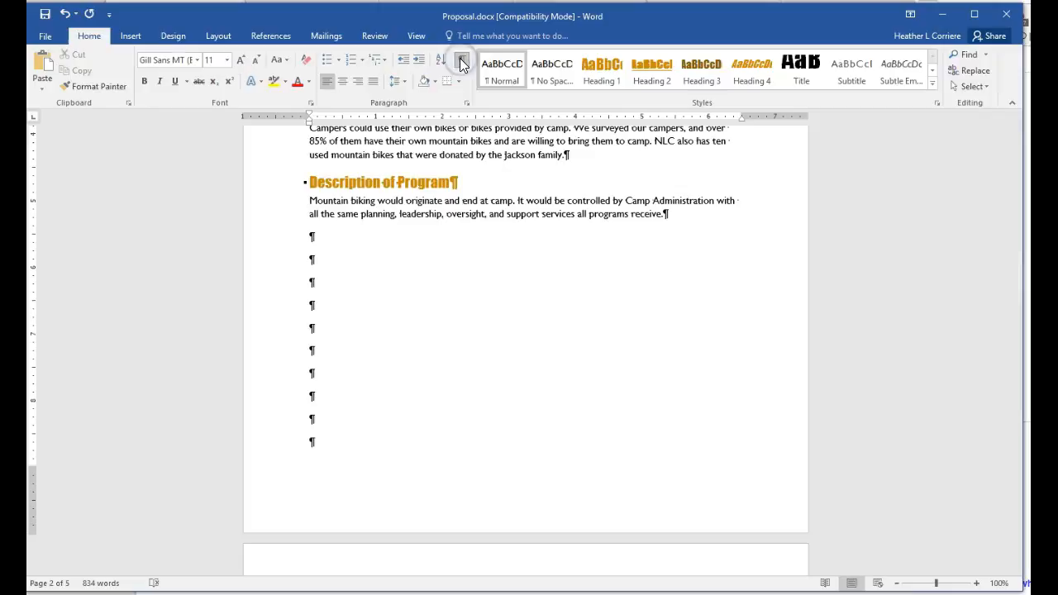
{"action": "left_click_drag", "start_coordinate": [307, 234], "coordinate": [325, 445]}
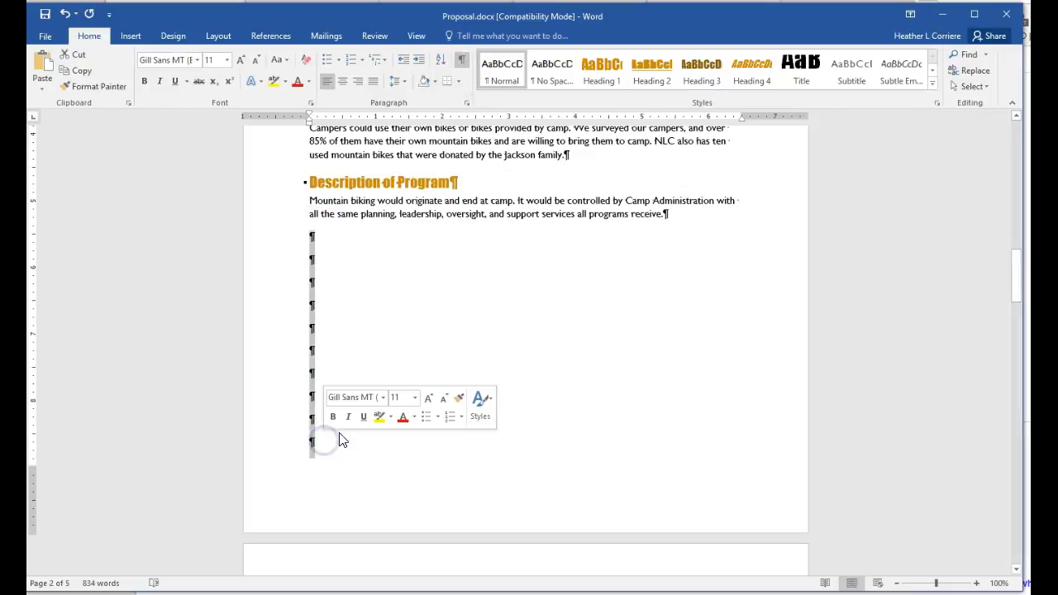
{"action": "key", "text": "ctrl+Return"}
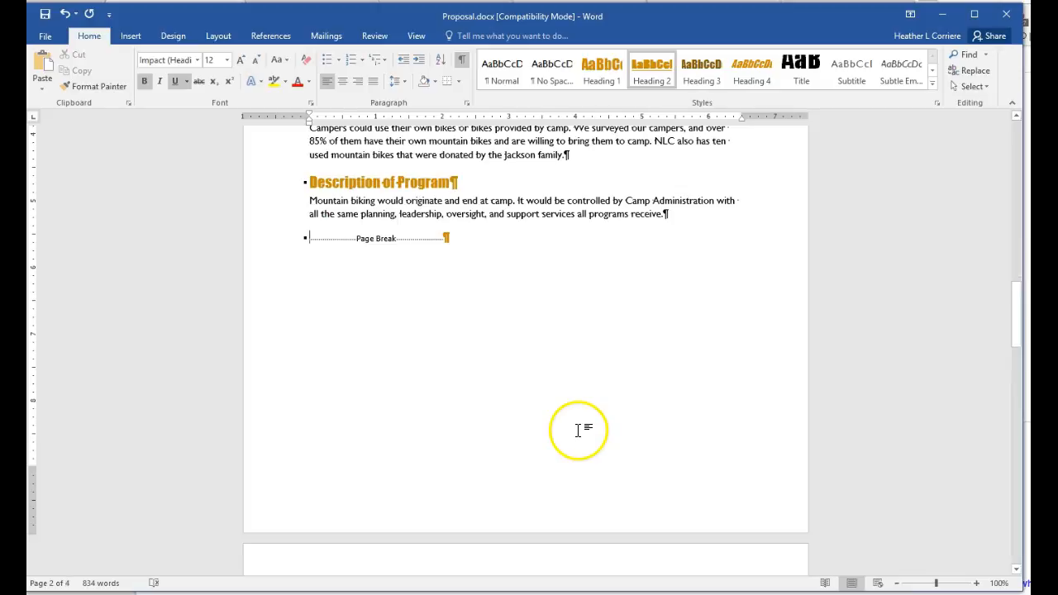
Examine the page flow from the Opportunity heading past the page break to the Issues to Consider heading
{"action": "left_click", "coordinate": [331, 243]}
{"action": "scroll", "coordinate": [355, 236], "scroll_direction": "up", "scroll_amount": 5}
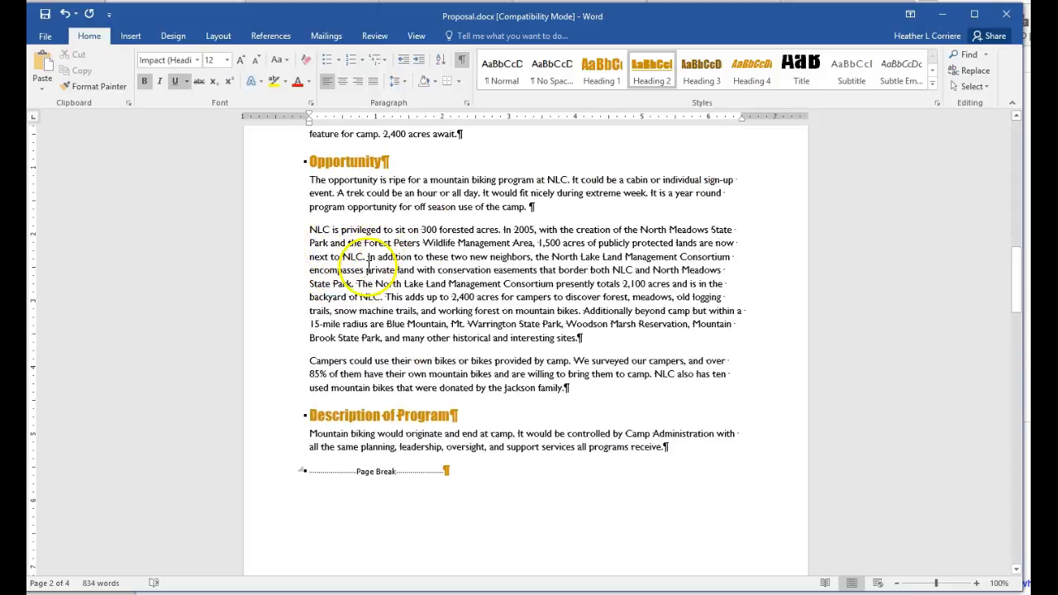
{"action": "left_click", "coordinate": [311, 165]}
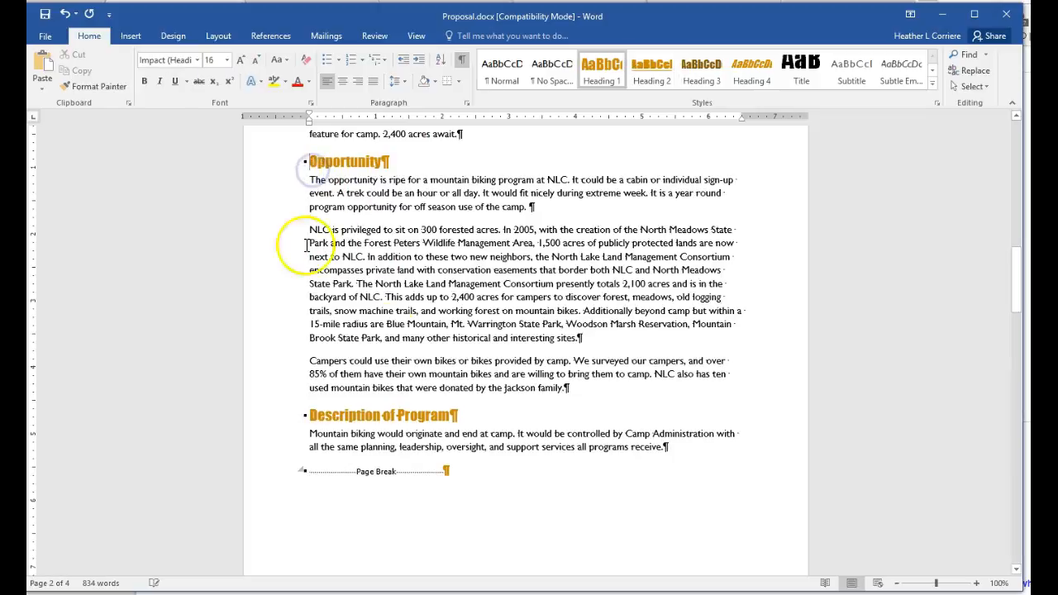
{"action": "scroll", "coordinate": [444, 380], "scroll_direction": "down", "scroll_amount": 4}
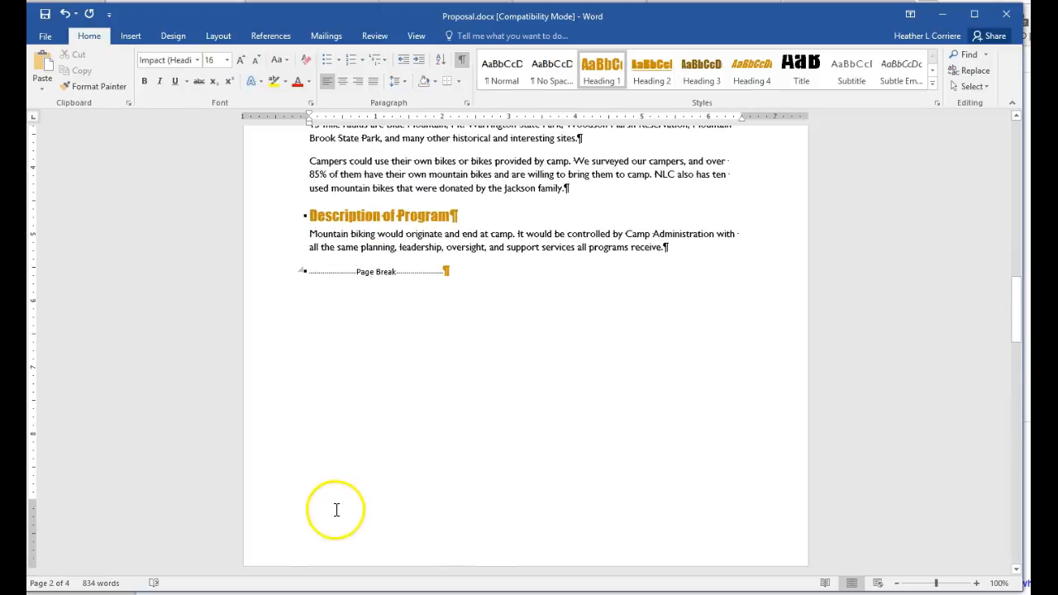
{"action": "scroll", "coordinate": [338, 510], "scroll_direction": "down", "scroll_amount": 5}
{"action": "left_click", "coordinate": [327, 437]}
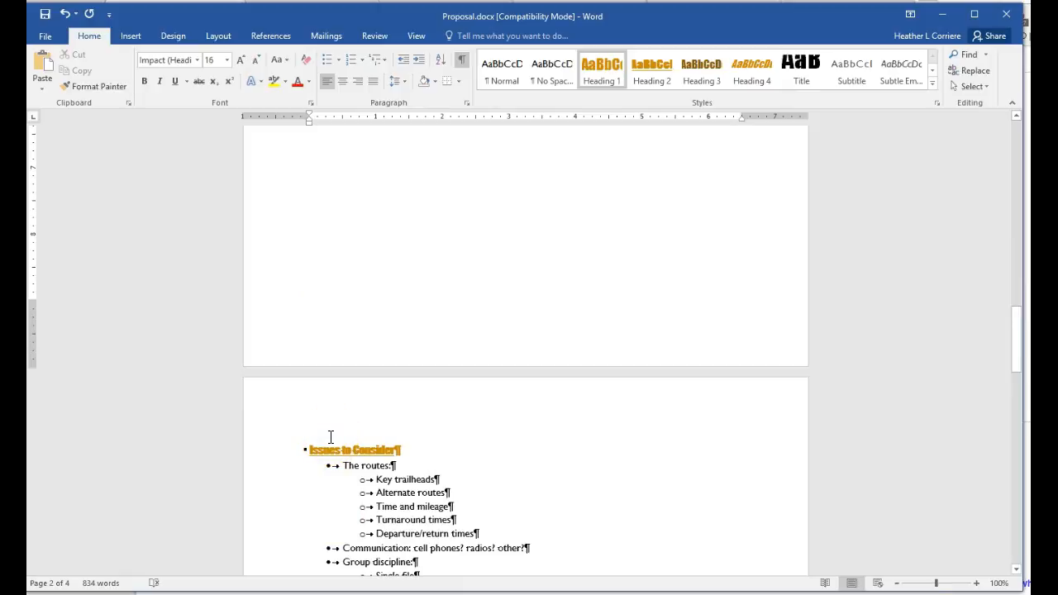
{"action": "scroll", "coordinate": [330, 436], "scroll_direction": "up", "scroll_amount": 4}
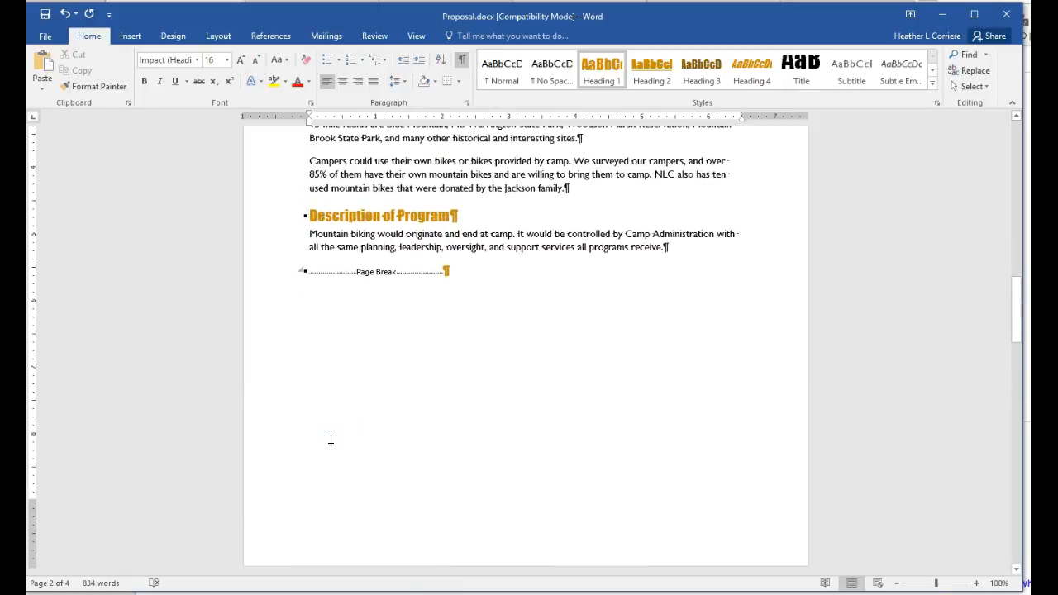